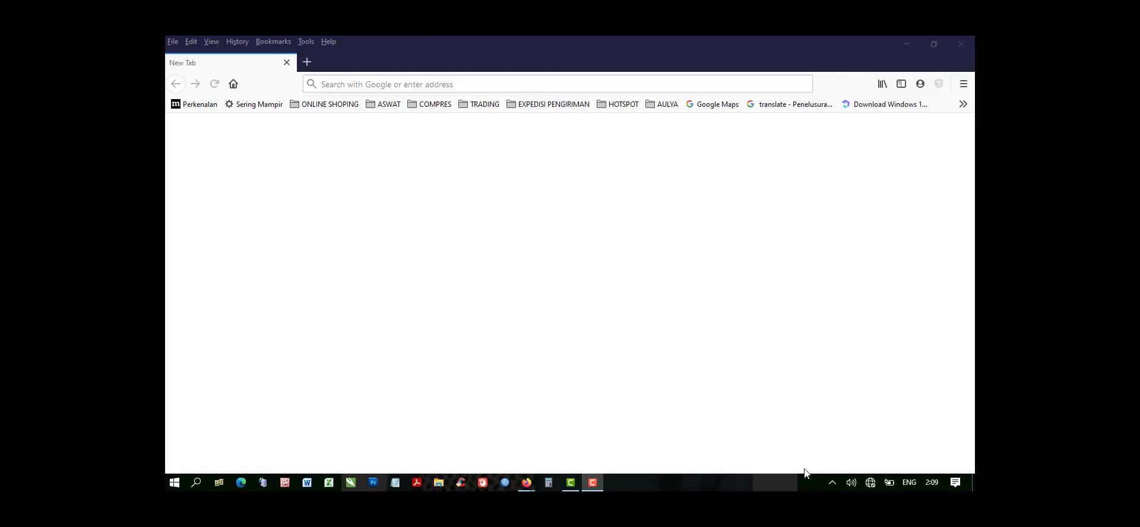
Minimize both browser windows and open the Network and Sharing Centre from the network settings.
left_click(905, 43)
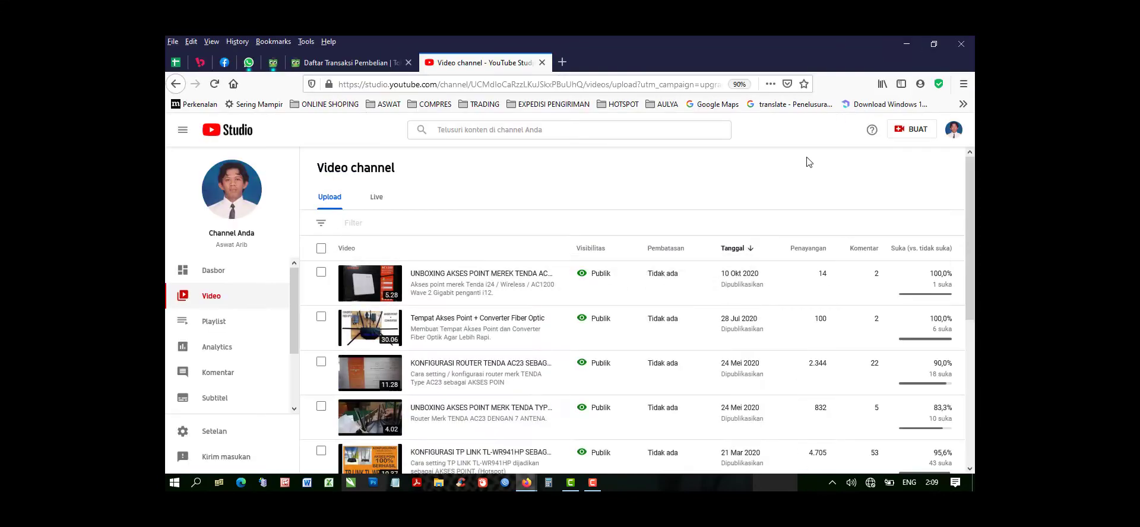
left_click(903, 43)
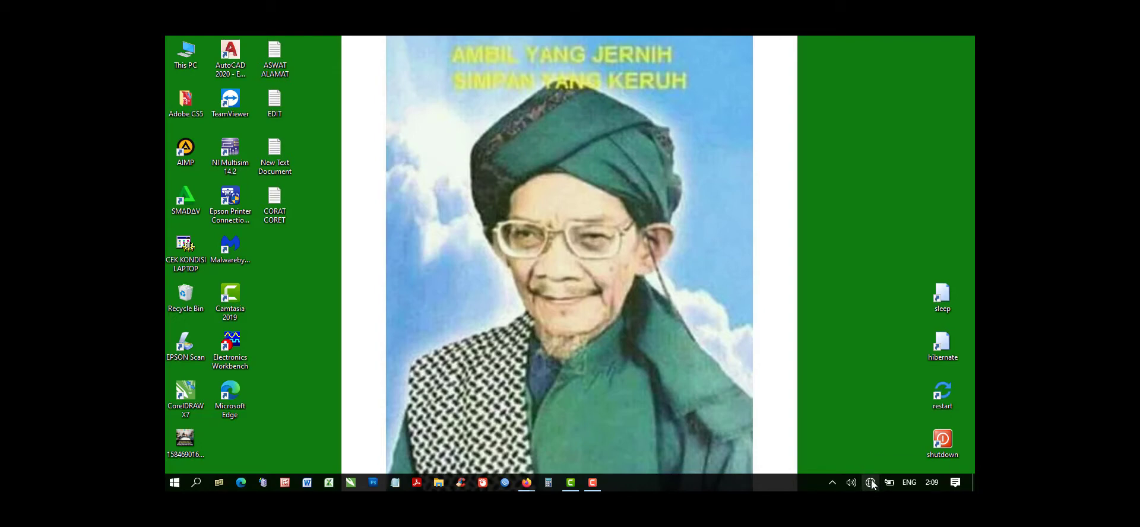
mouse_move(871, 485)
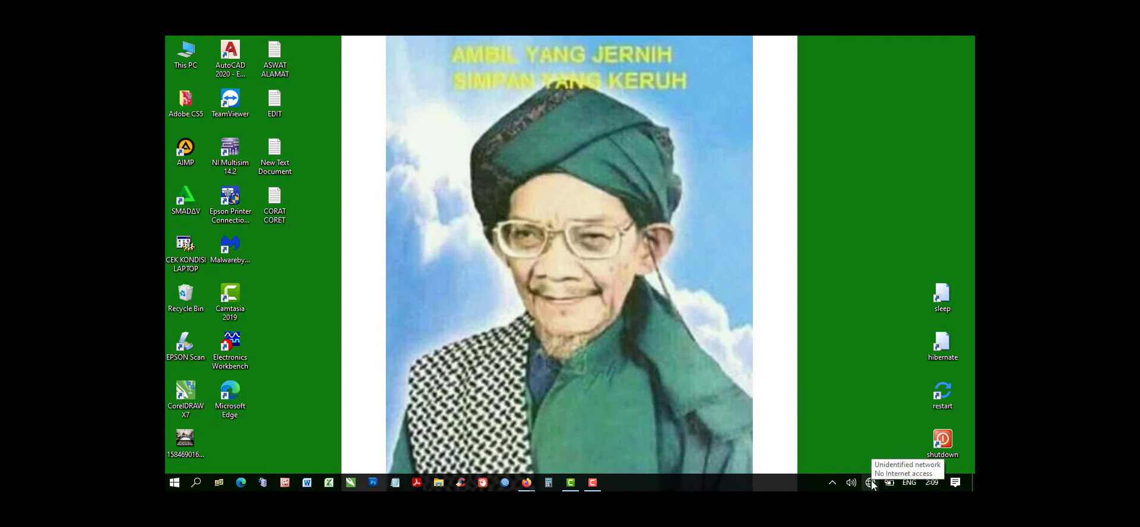
left_click(871, 484)
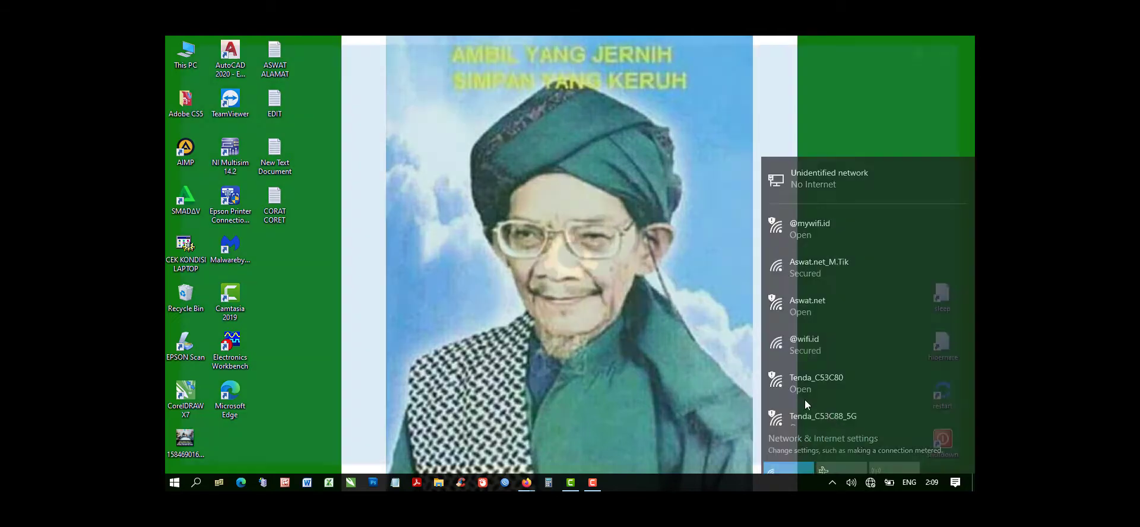
left_click(834, 415)
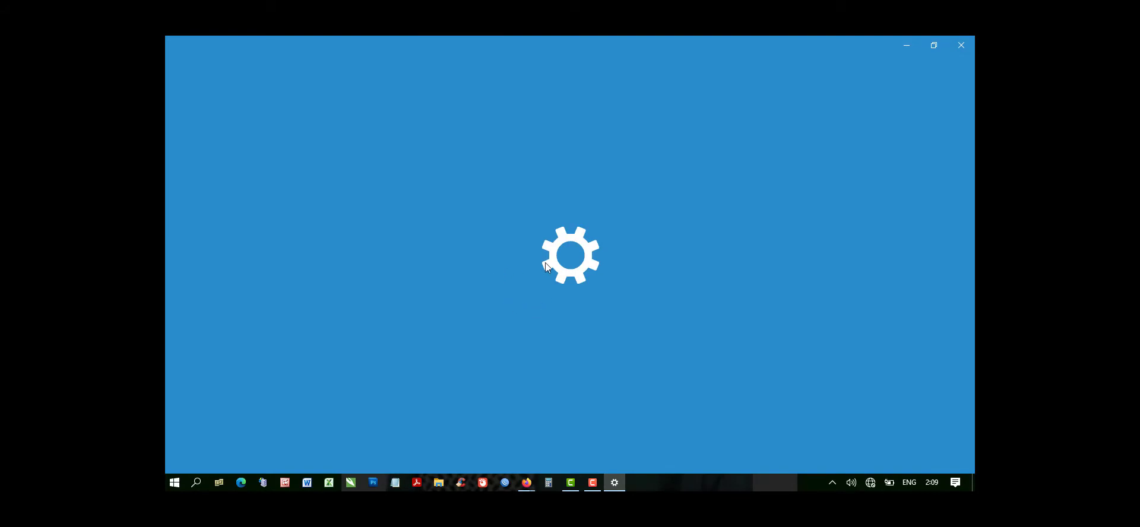
scroll(441, 383, "down", 2)
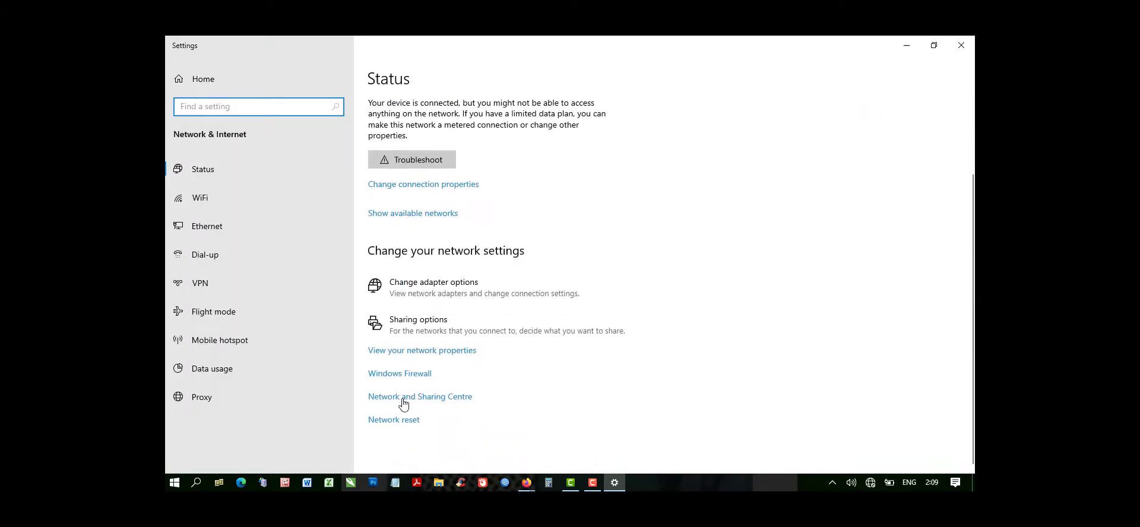
left_click(445, 397)
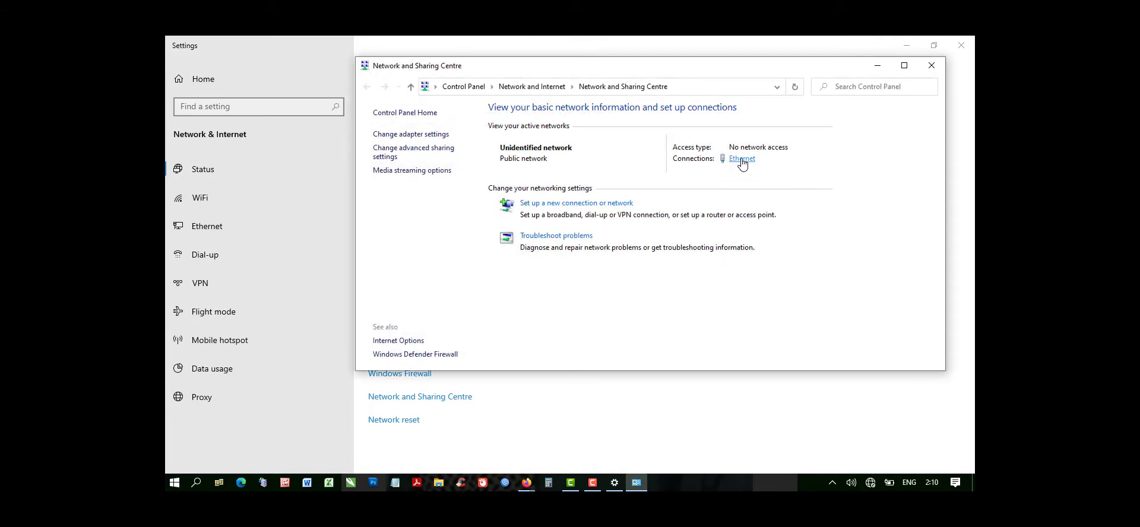
Open the Internet Protocol Version 4 (TCP/IPv4) properties of the Ethernet connection.
left_click(741, 162)
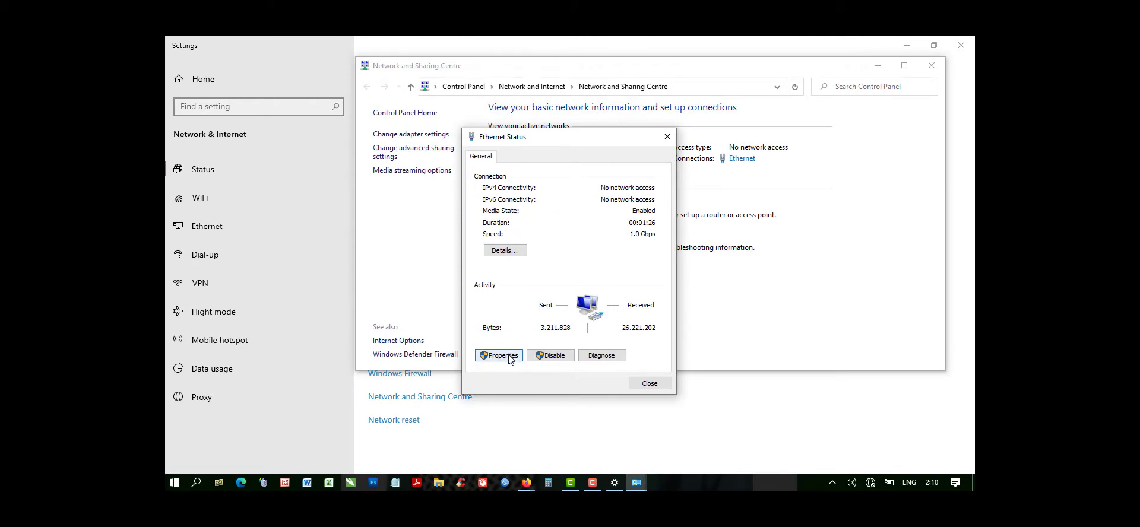
left_click(508, 357)
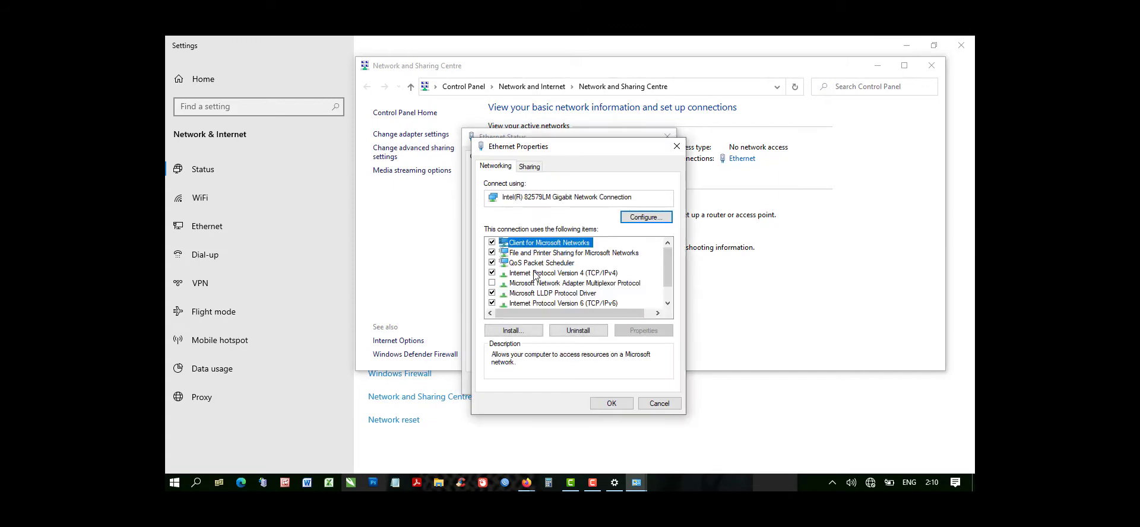
left_click(533, 274)
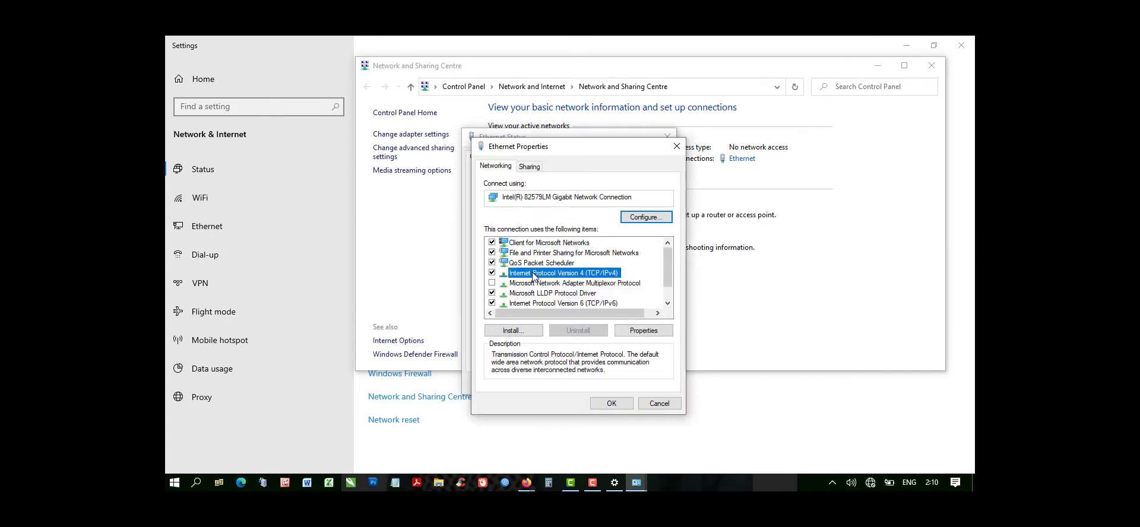
double_click(532, 274)
Assign the Ethernet adapter the static IP address 192.168.0.10 with subnet mask 255.255.255.0 and apply it.
left_click(543, 278)
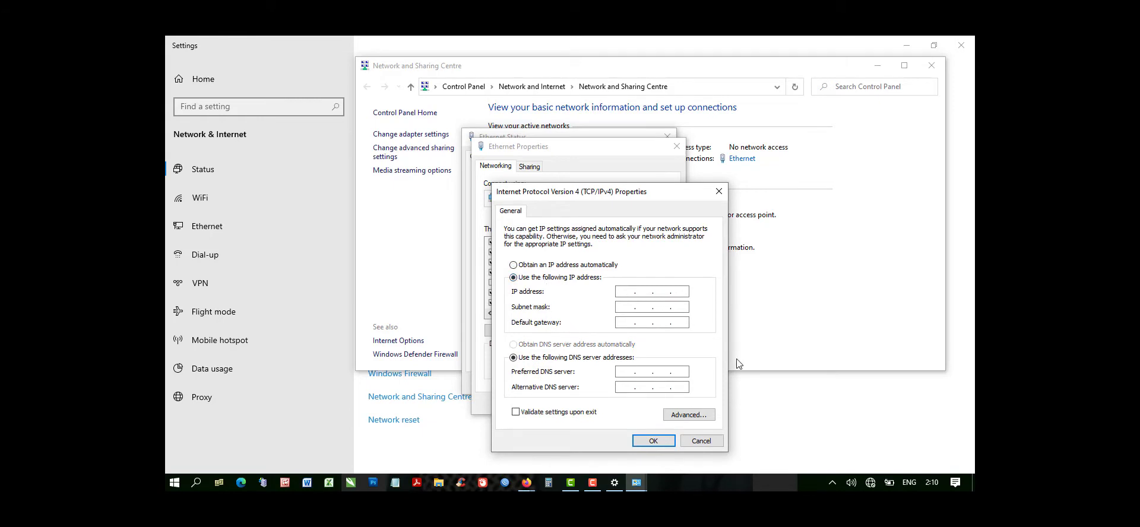
type("192 . 168 . 0 . 10")
left_click(627, 308)
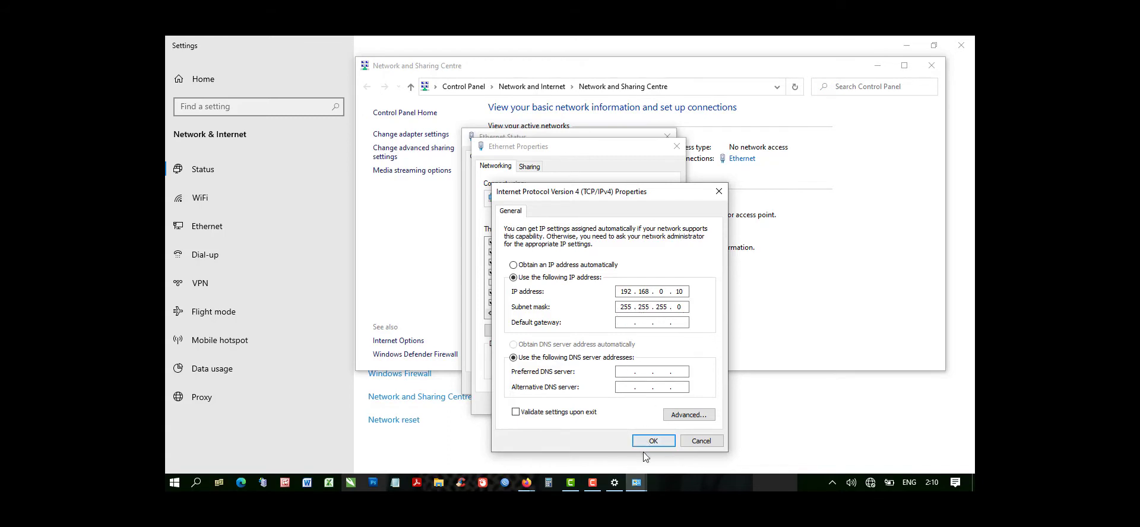
left_click(657, 440)
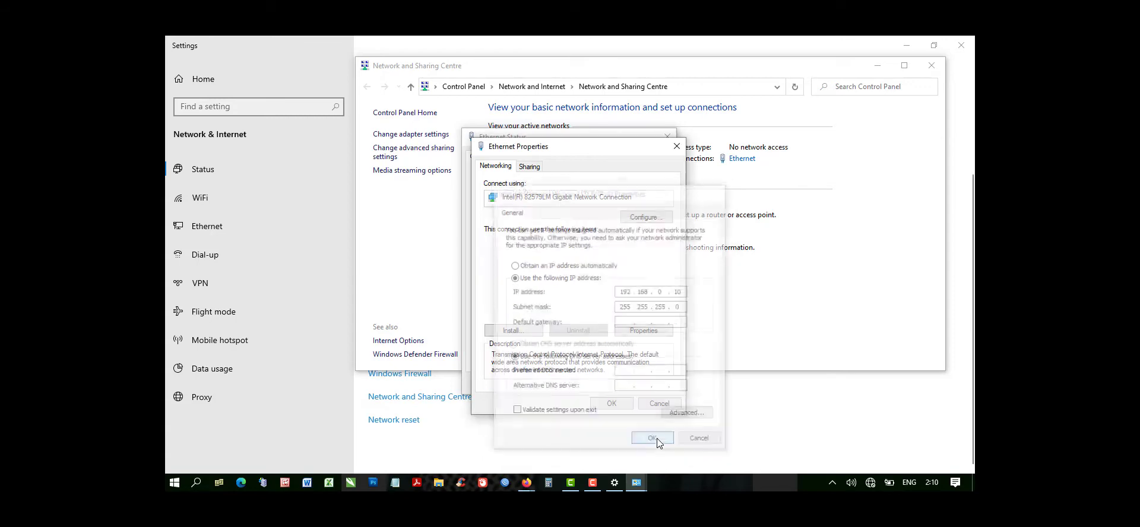
left_click(621, 405)
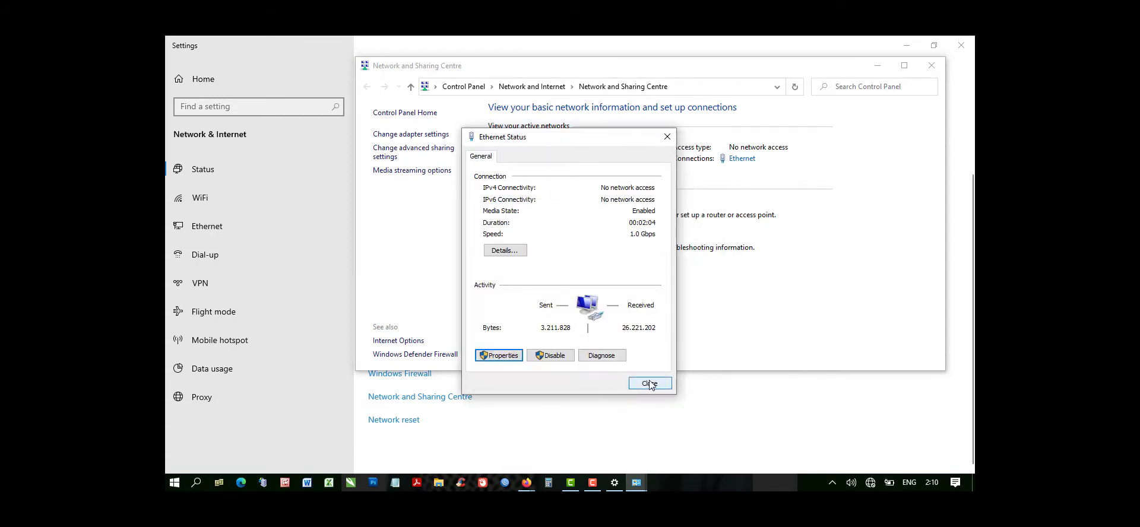
left_click(650, 383)
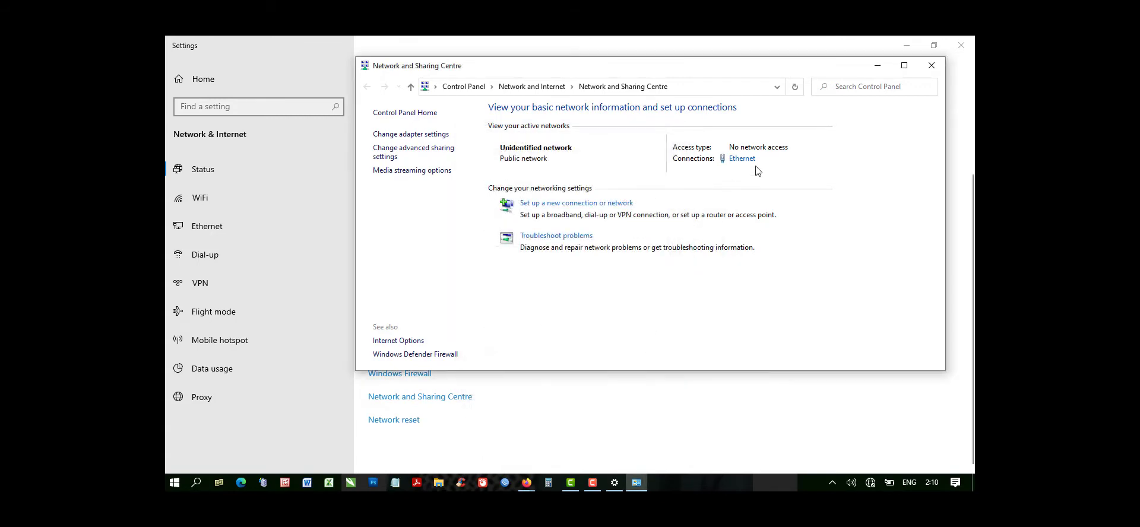
Close the Settings window and minimize the Network and Sharing Centre to return to the desktop.
left_click(961, 45)
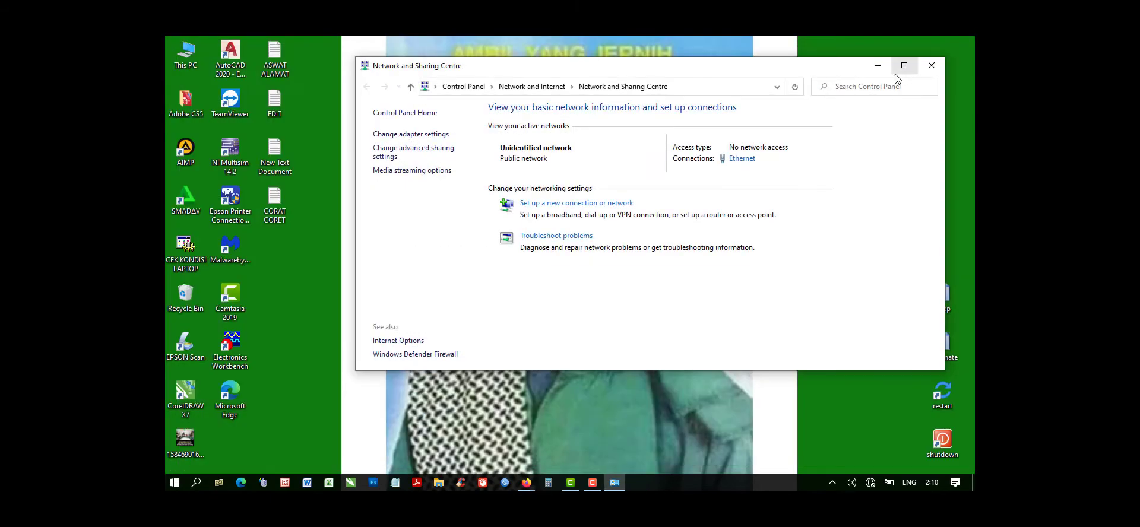
left_click(877, 65)
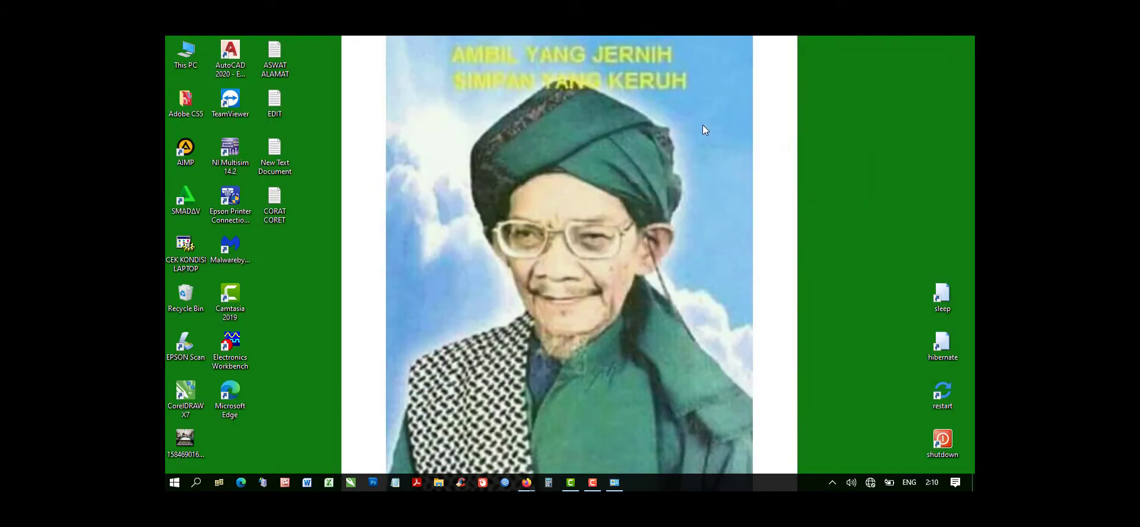
right_click(703, 161)
left_click(653, 167)
Switch to the empty Firefox window and load the access point's login page at 192.168.0.254.
mouse_move(527, 483)
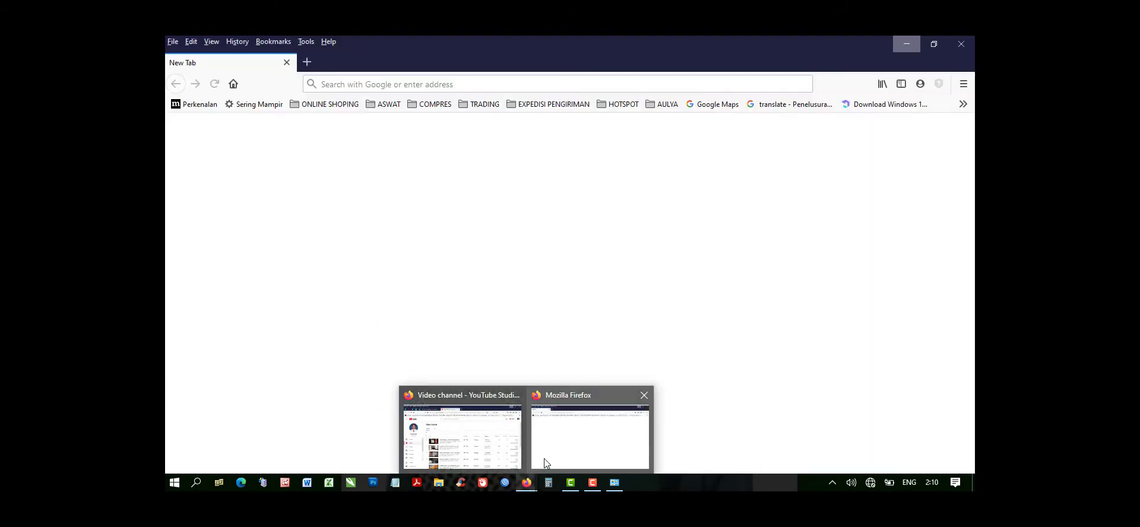
left_click(542, 465)
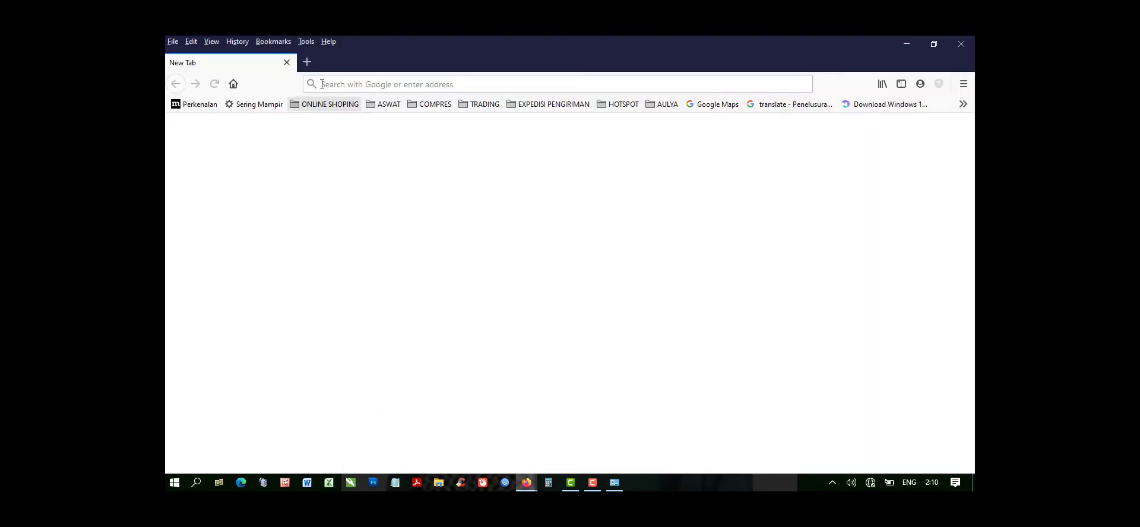
left_click(325, 86)
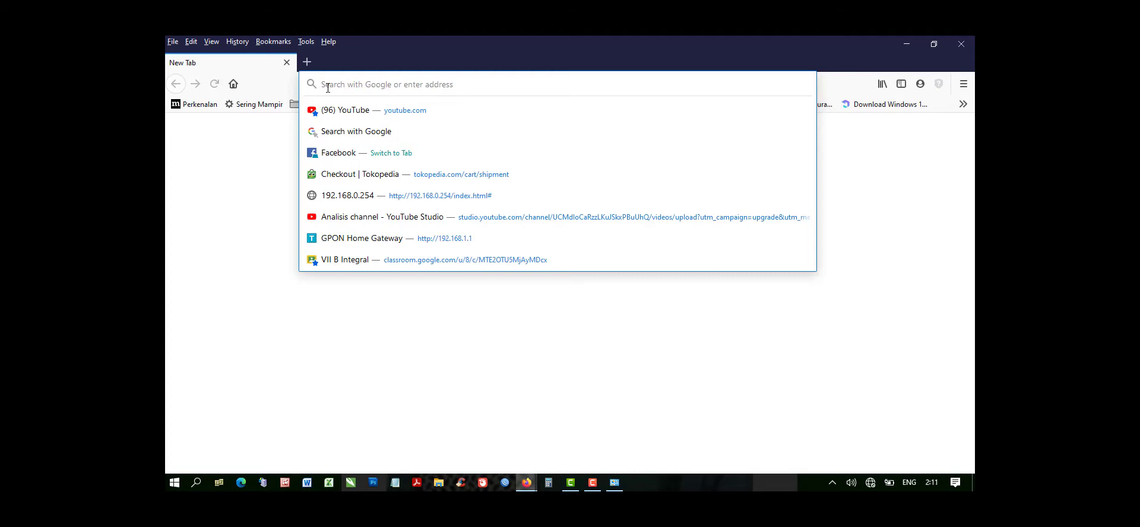
type("192.168")
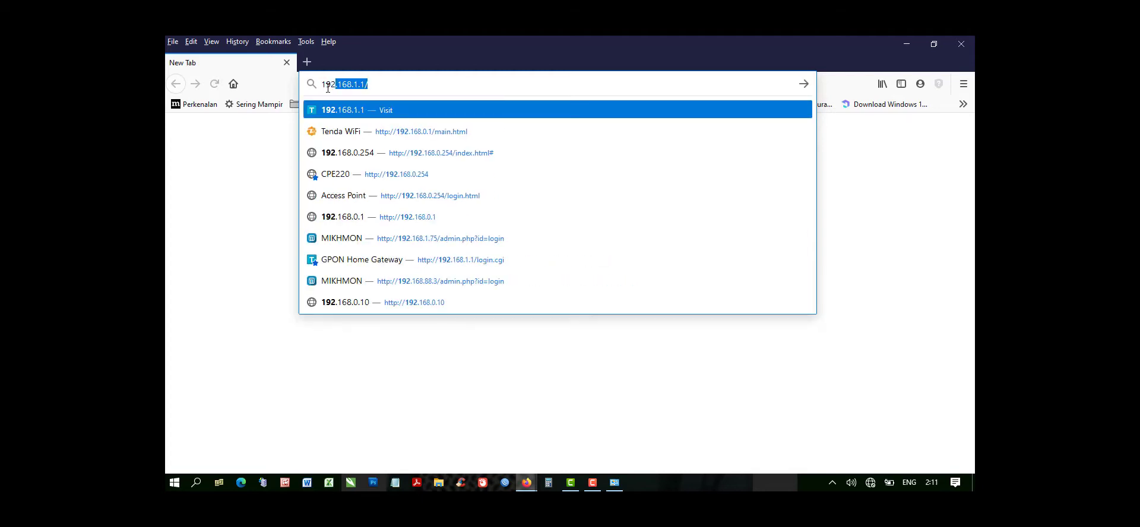
type(".0.25")
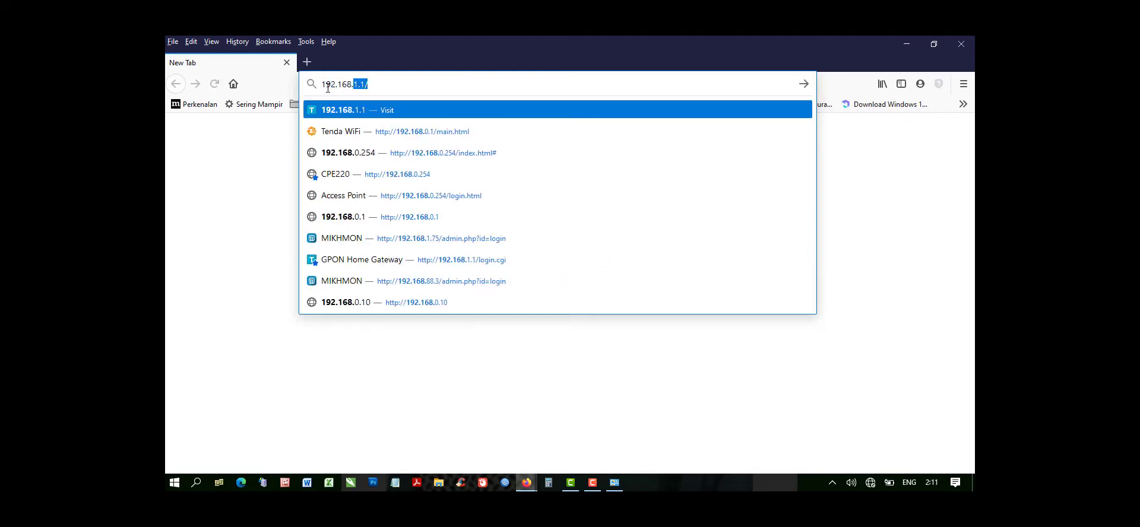
type("4")
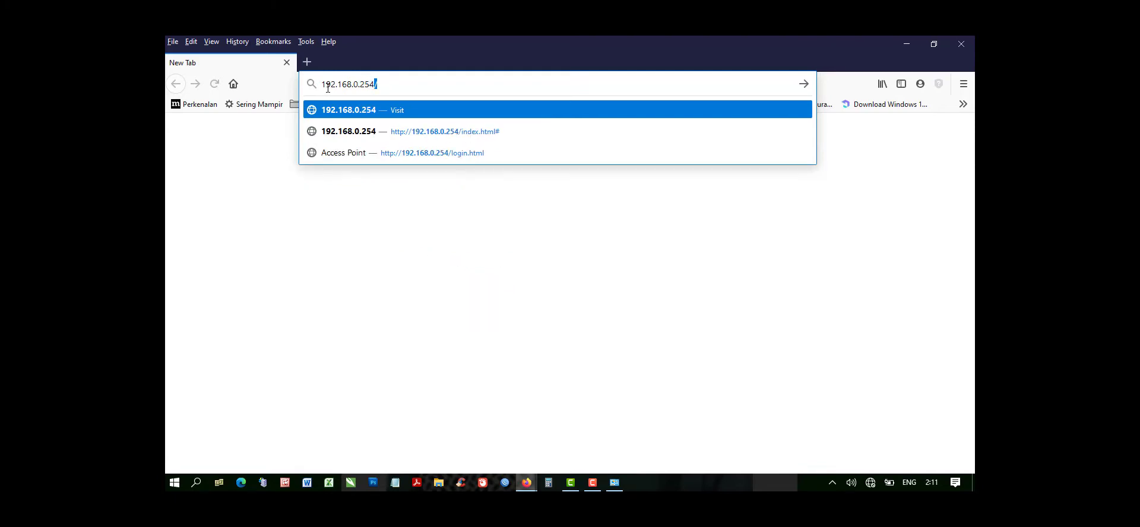
key("BackSpace")
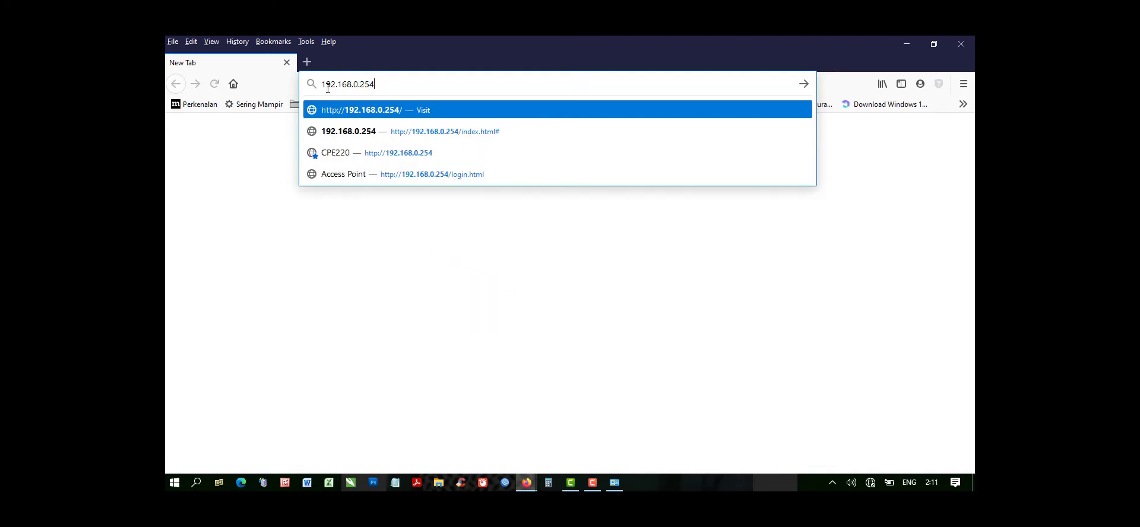
key("Return")
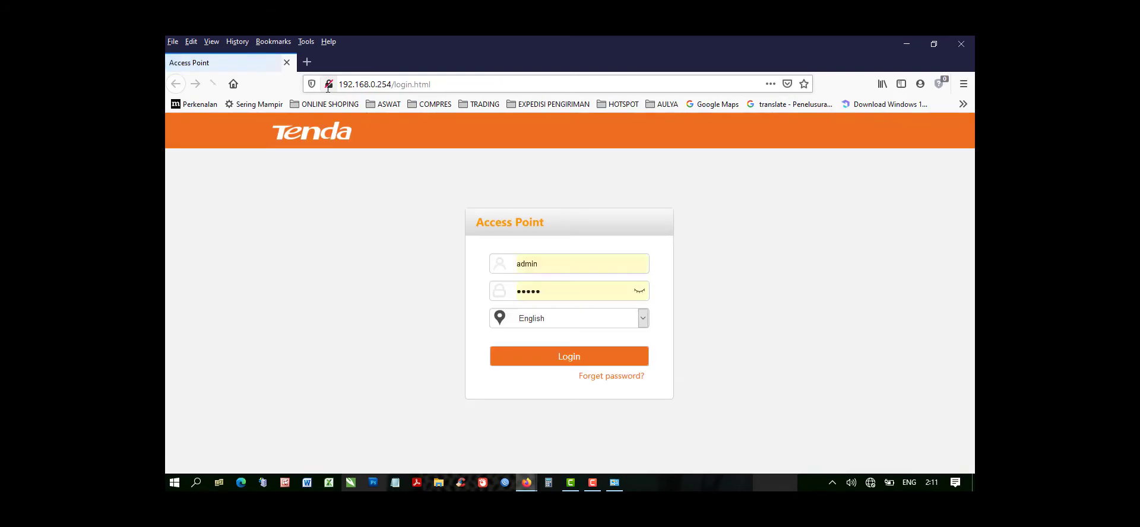
Clear the prefilled password in the Access Point login form, keeping the prefilled username.
left_click_drag(554, 297, 518, 301)
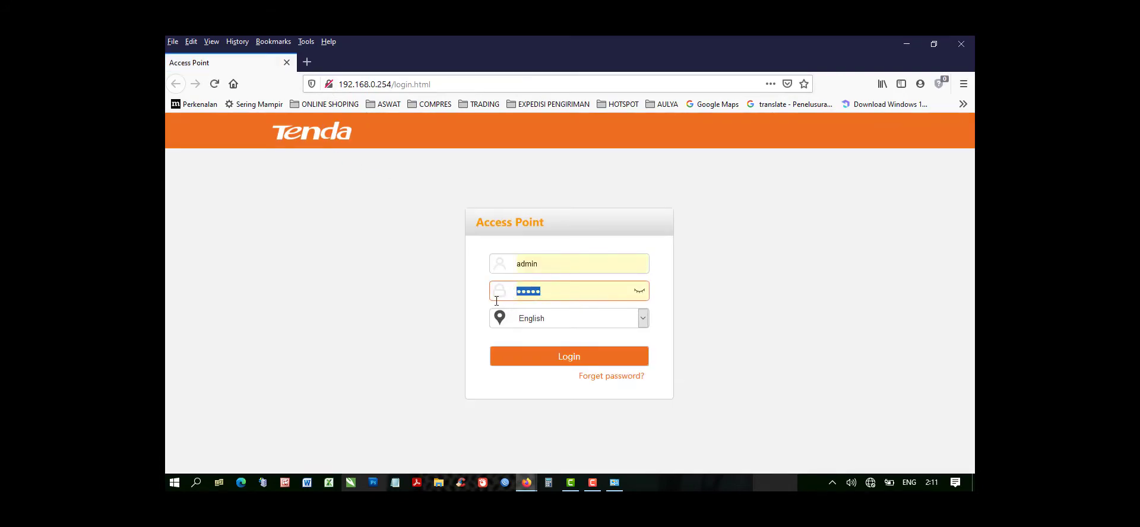
key("BackSpace")
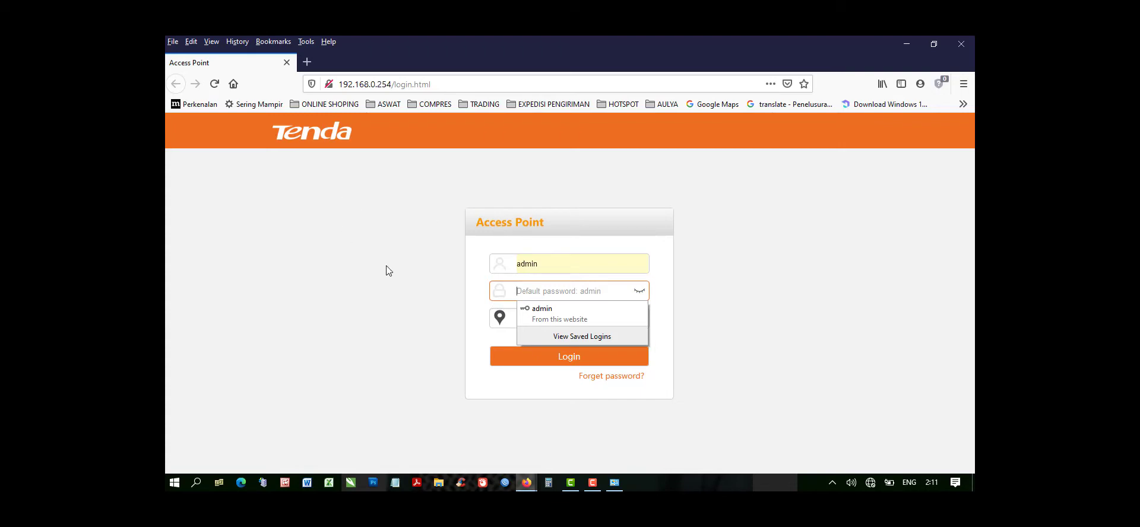
left_click(380, 243)
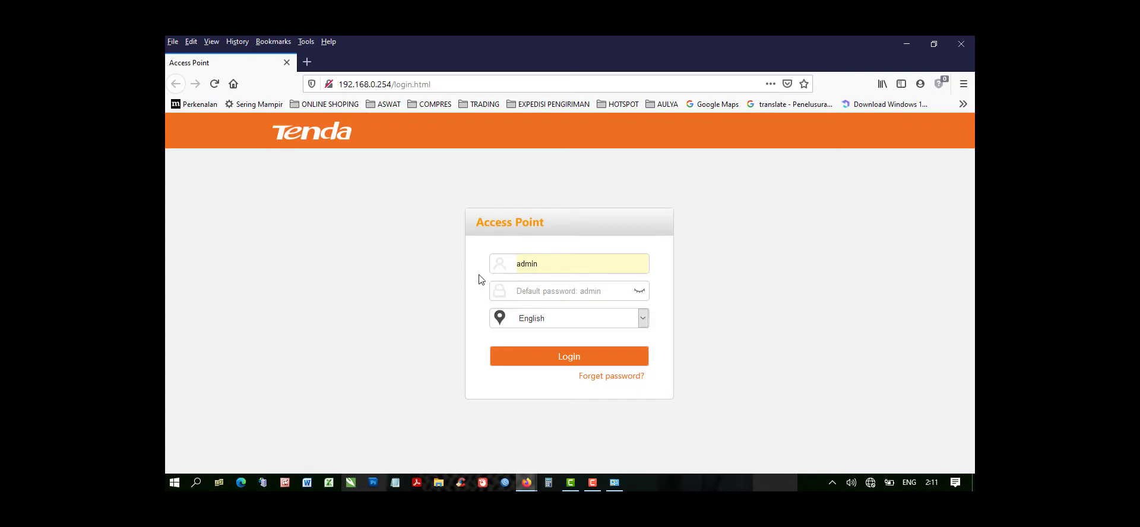
double_click(545, 269)
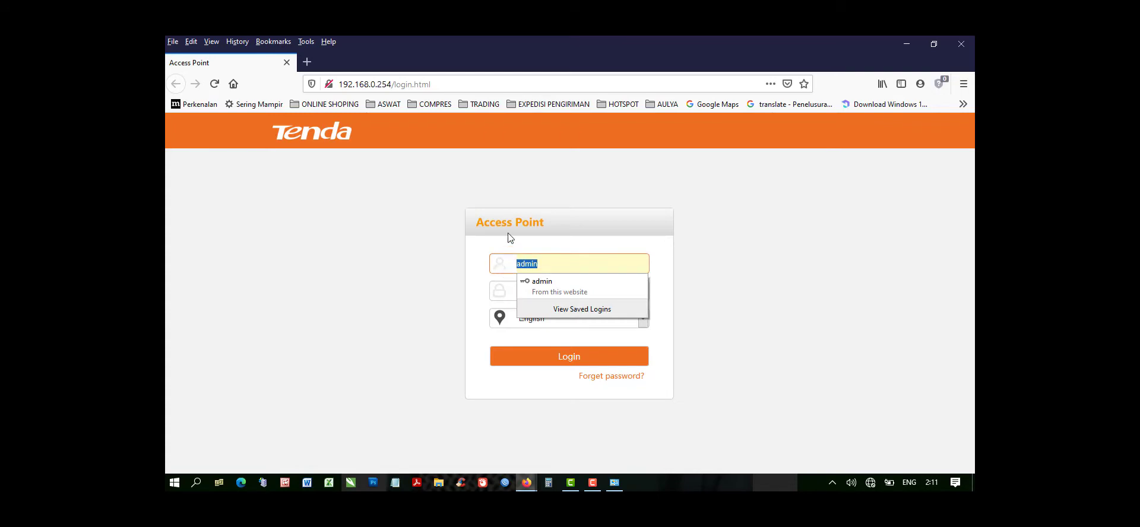
left_click(563, 236)
Enter the account password, log in to the access point and decline updating the saved login.
left_click(545, 291)
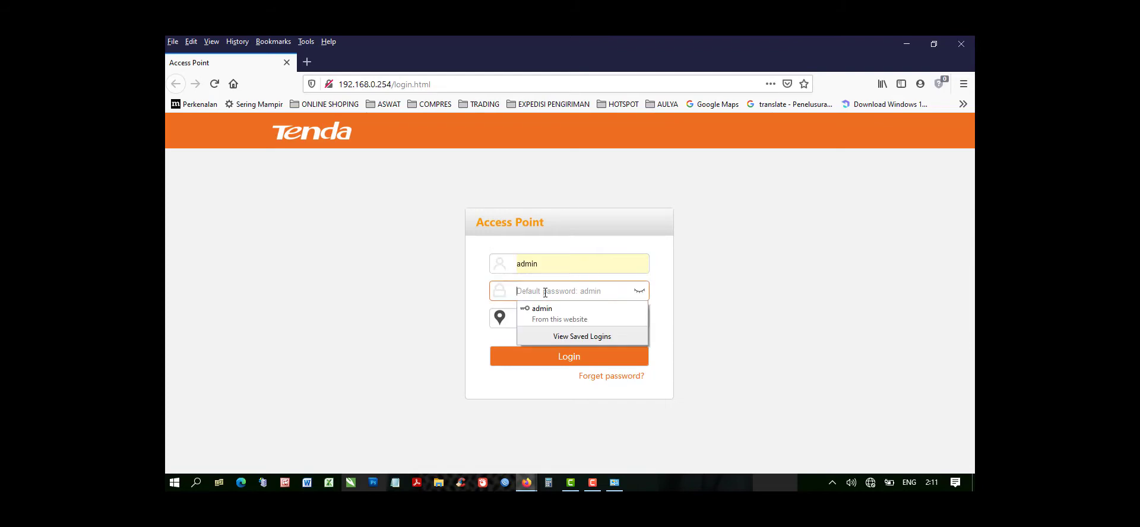
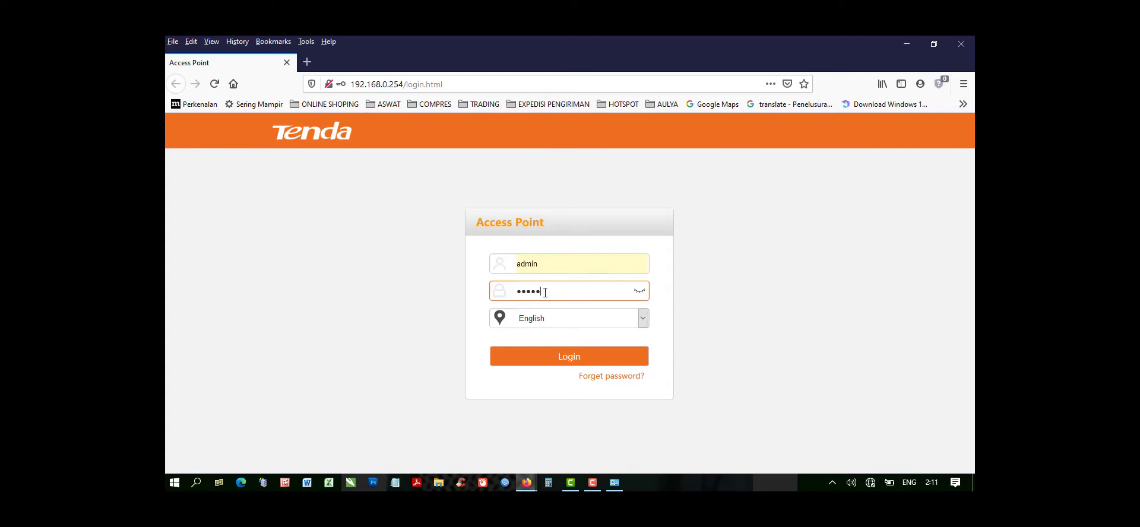
left_click(639, 290)
left_click(540, 357)
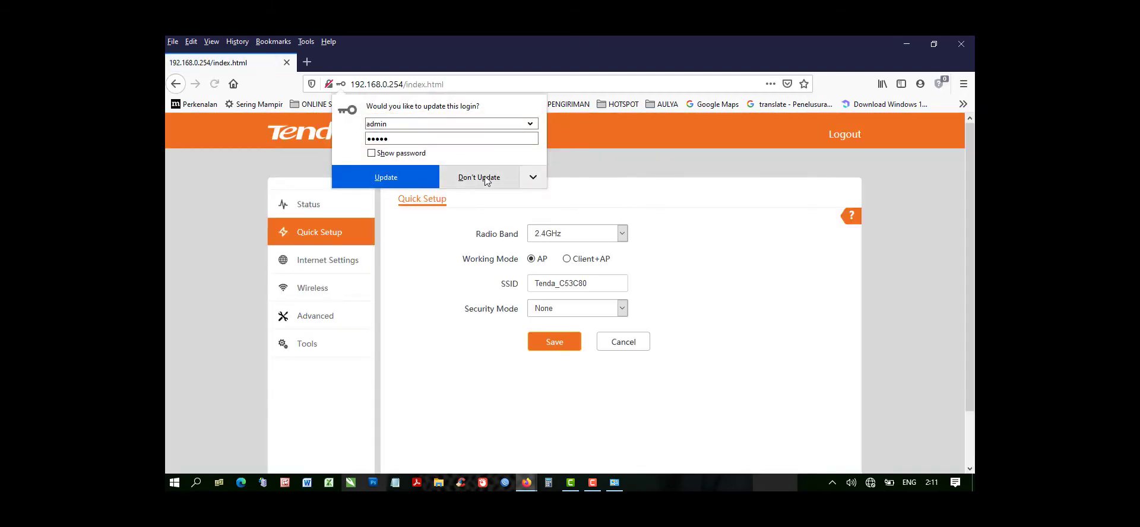
left_click(485, 179)
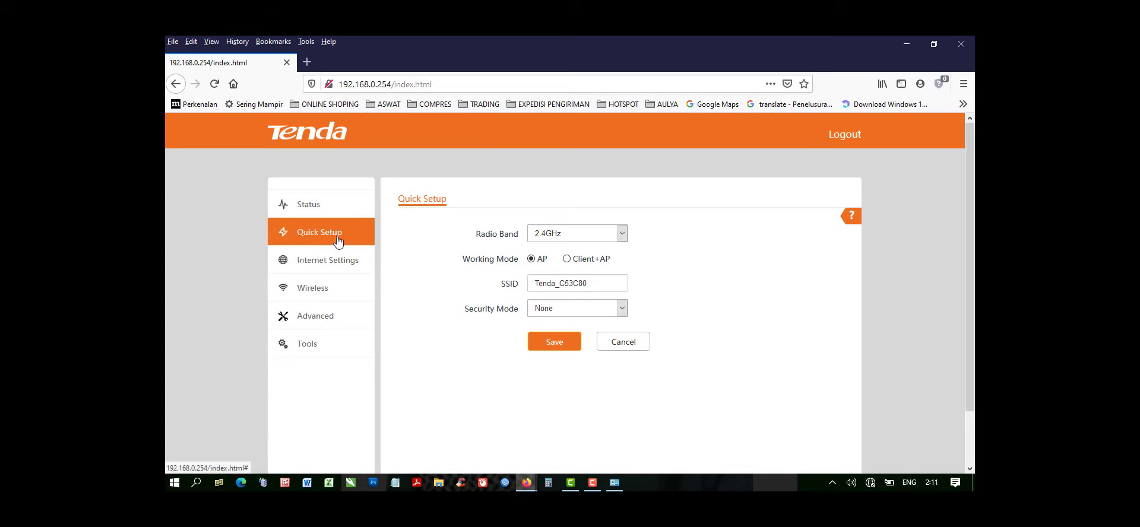
left_click(621, 235)
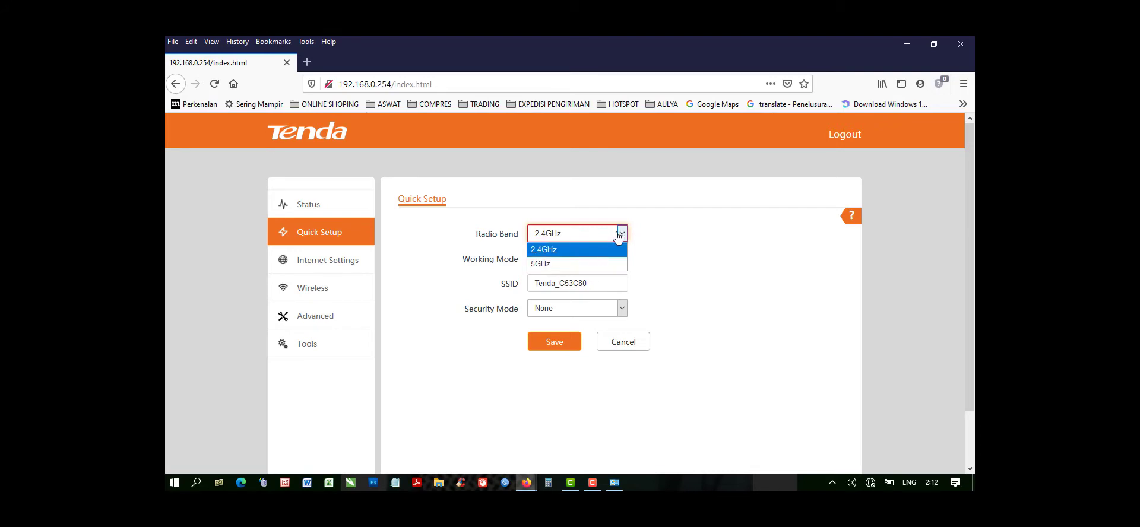
left_click(556, 251)
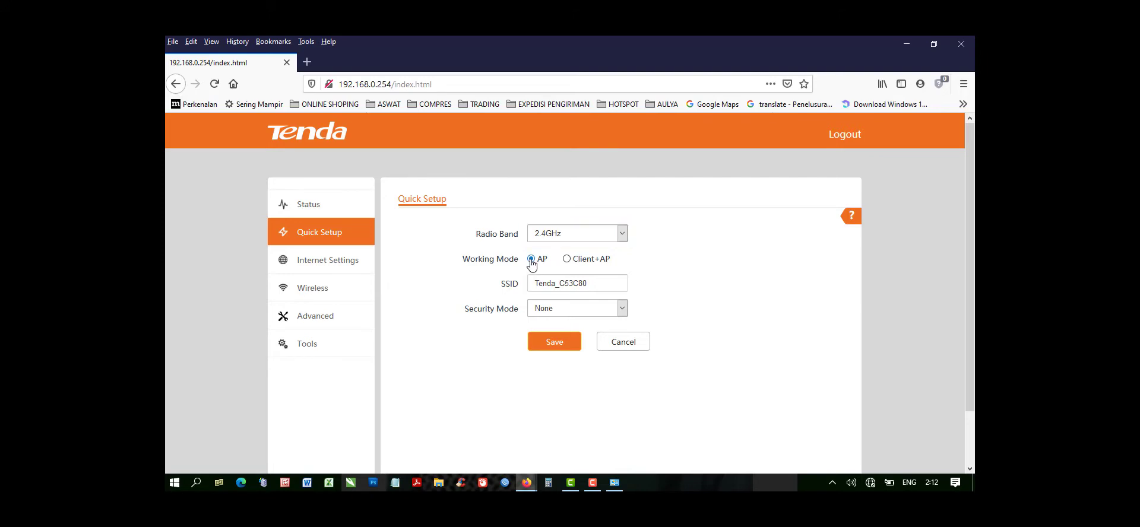
left_click_drag(588, 283, 529, 283)
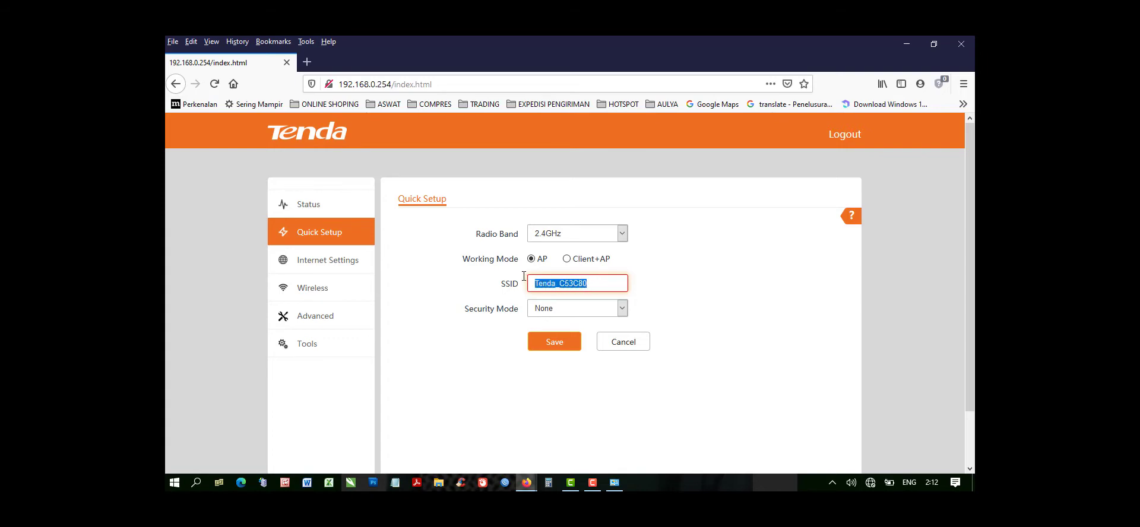
left_click(553, 345)
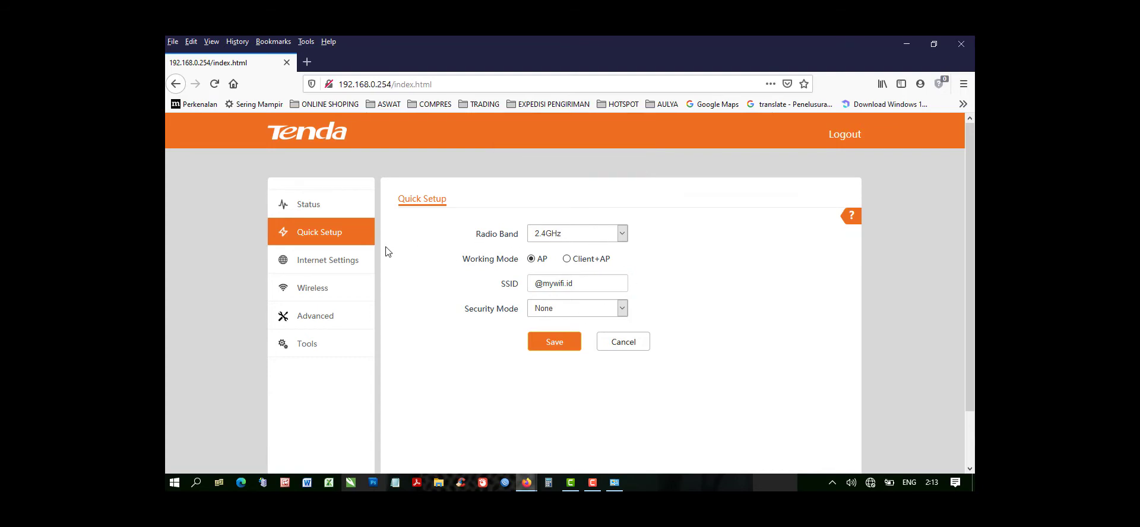
Review the LAN Setup and DHCP Server pages in the access point's internet settings.
left_click(316, 262)
scroll(615, 228, "down", 2)
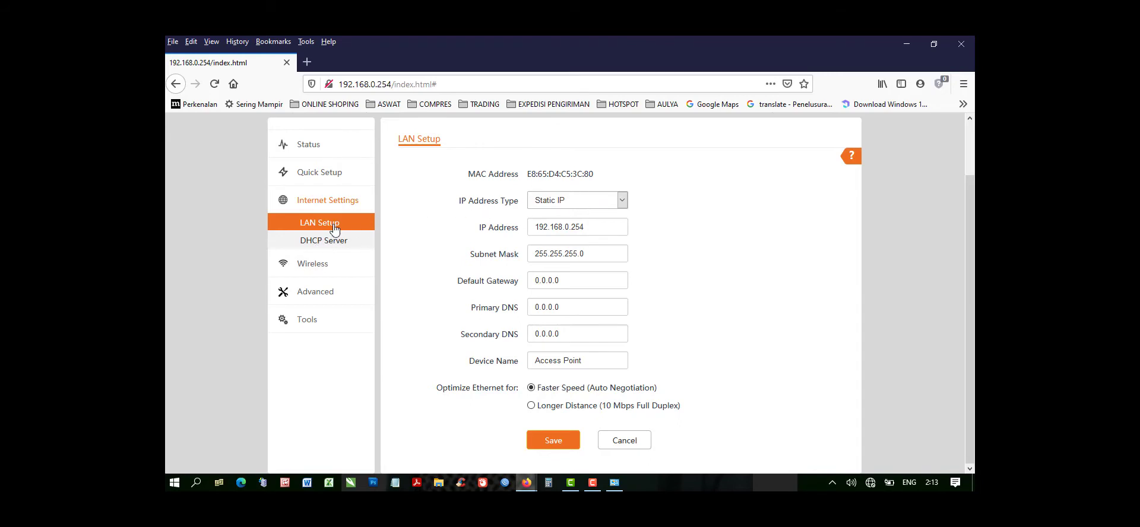
left_click(327, 243)
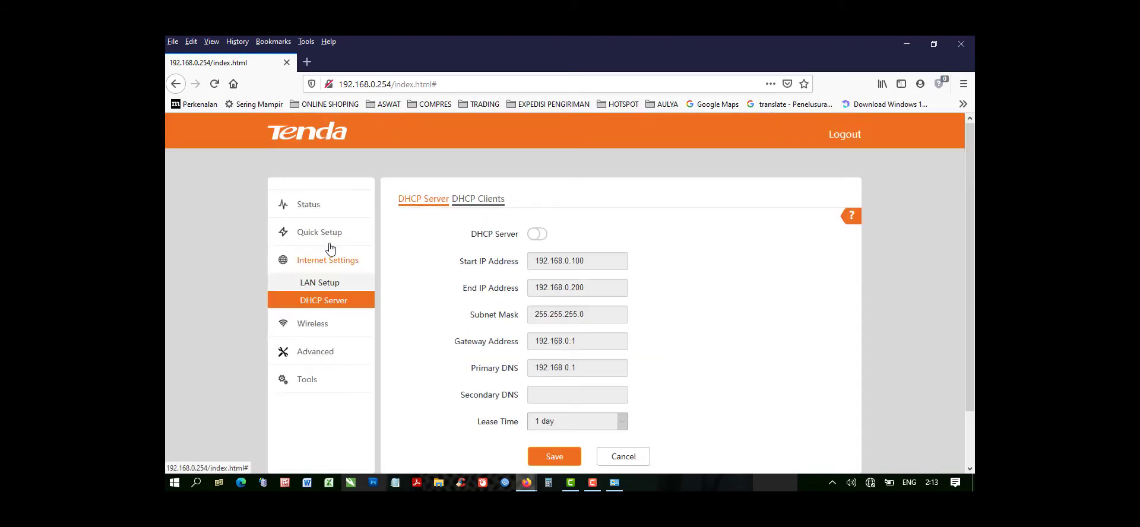
scroll(597, 223, "down", 2)
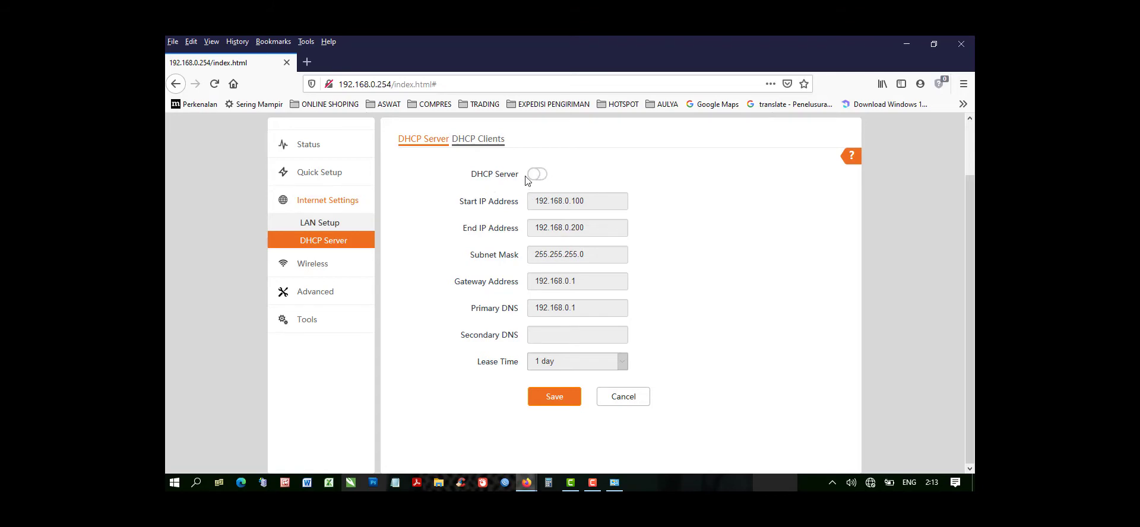
Open the wireless SSID settings and review the available SSIDs for the 2.4 GHz and 5 GHz bands.
left_click(308, 275)
scroll(517, 221, "down", 1)
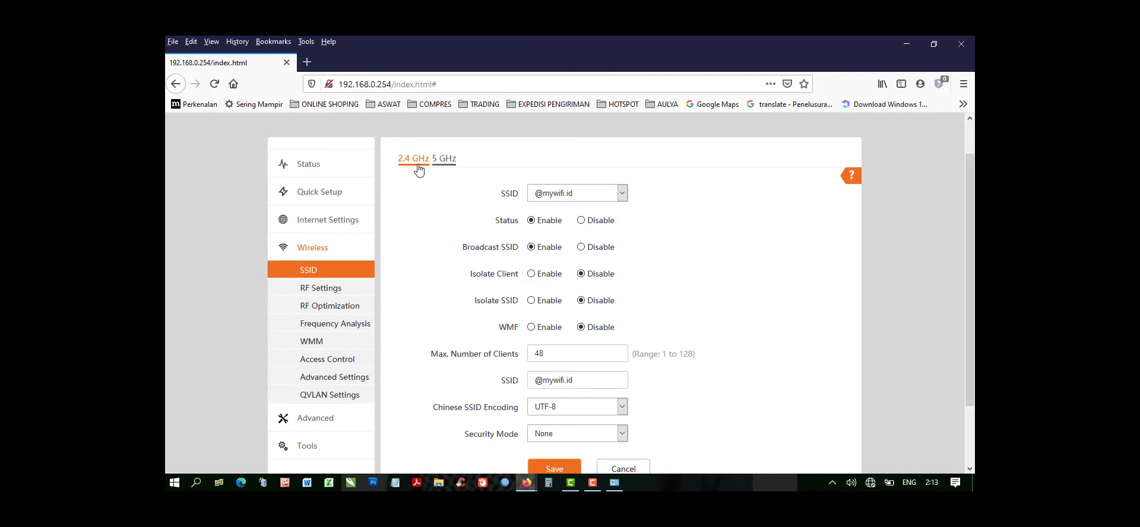
left_click(621, 196)
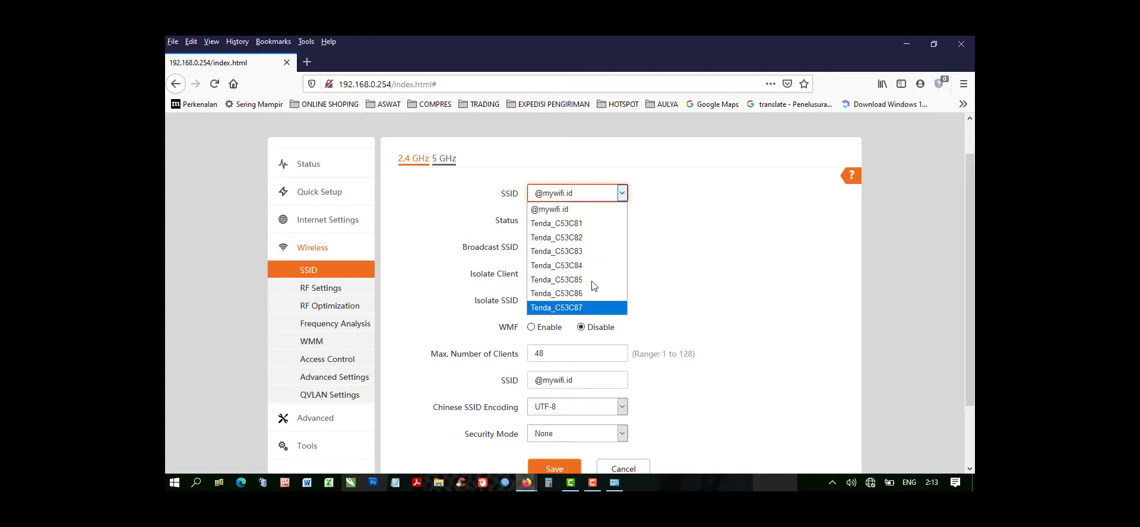
left_click(621, 195)
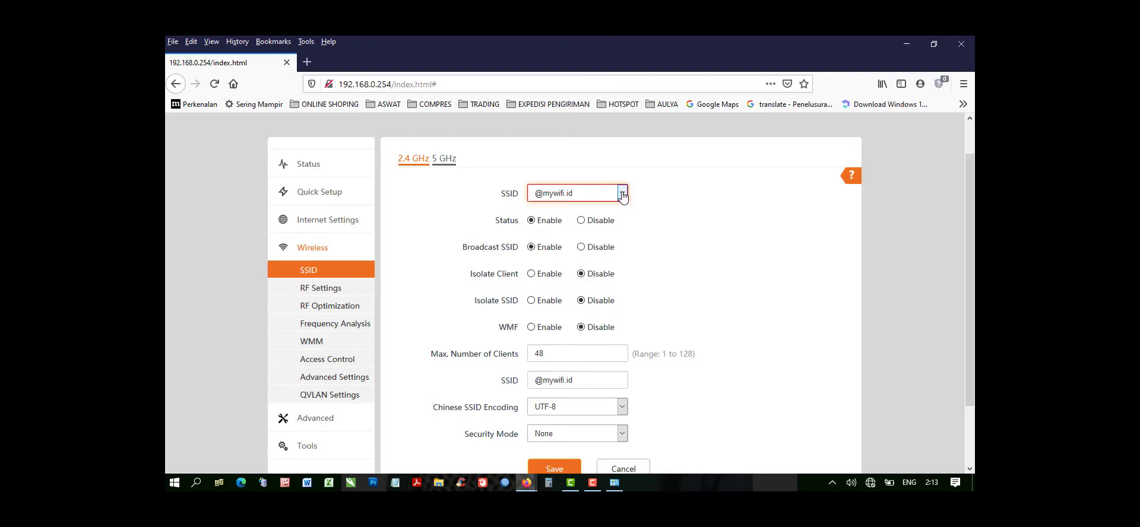
left_click(621, 194)
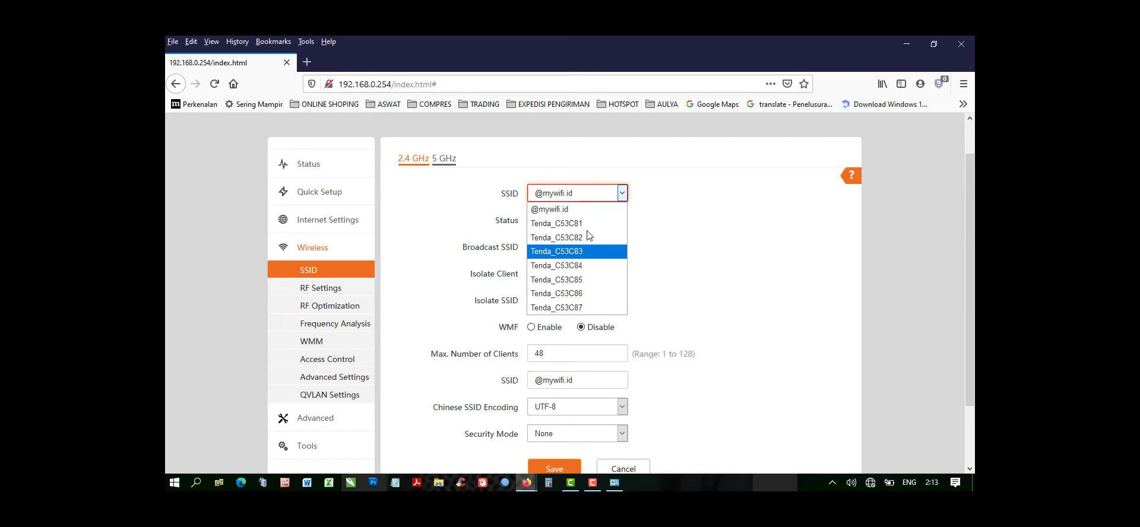
left_click(442, 159)
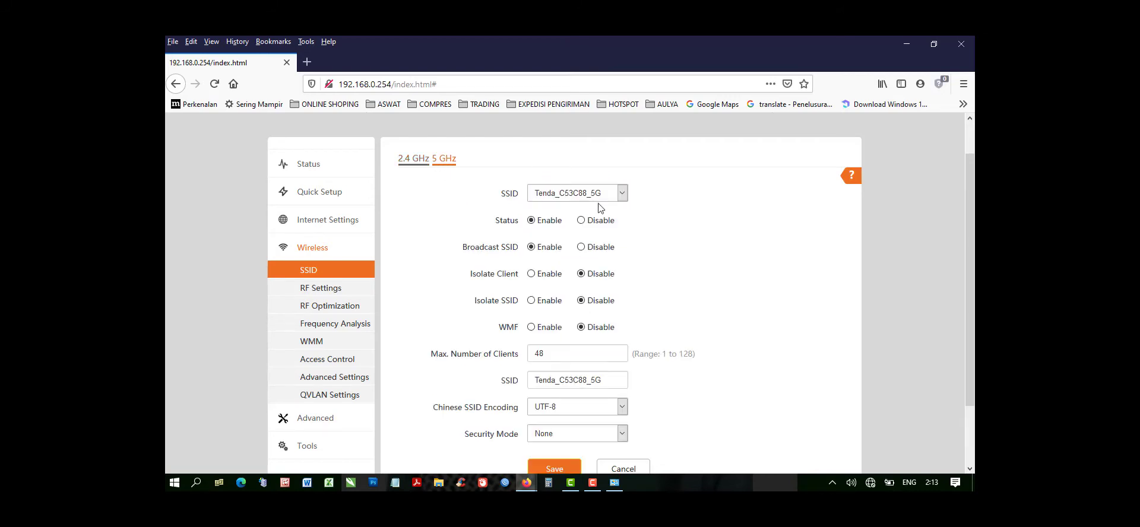
left_click(622, 193)
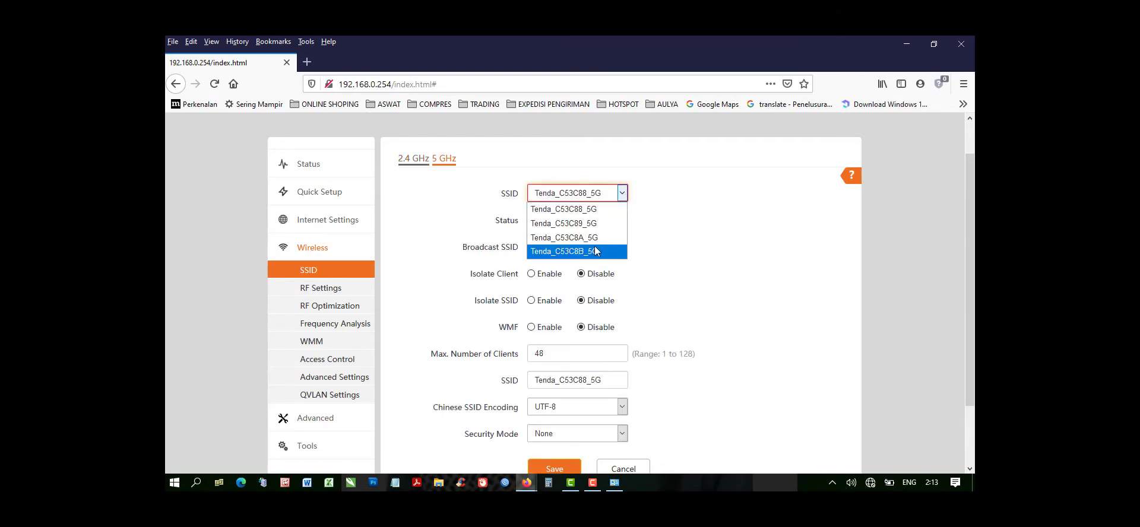
left_click(620, 199)
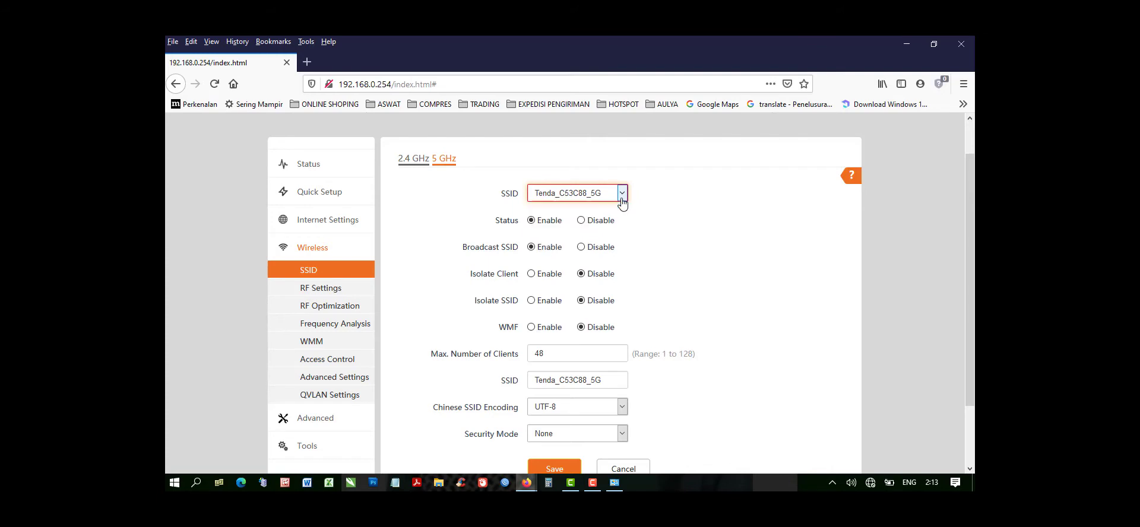
left_click(413, 164)
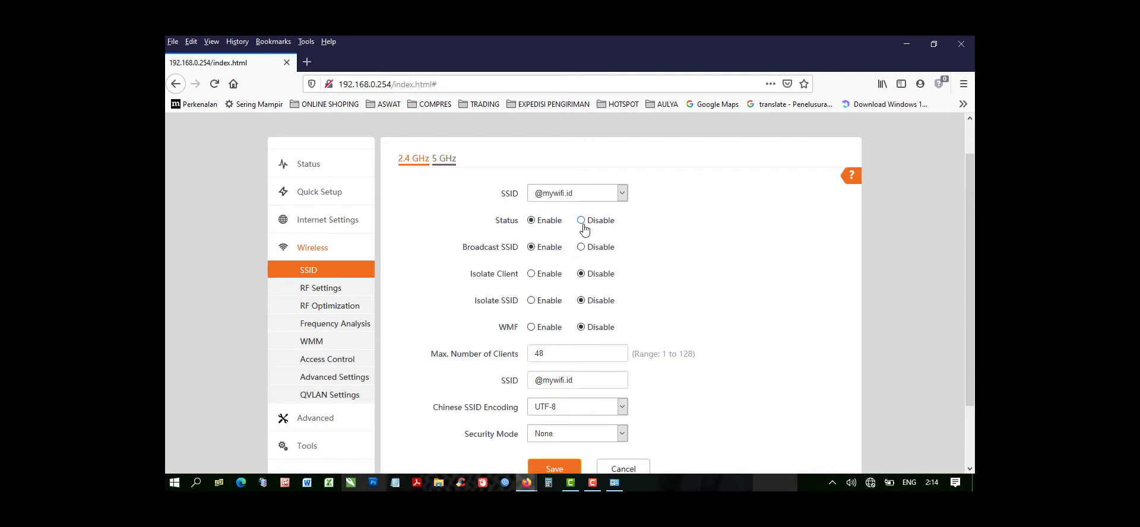
left_click(531, 274)
left_click_drag(554, 353, 522, 351)
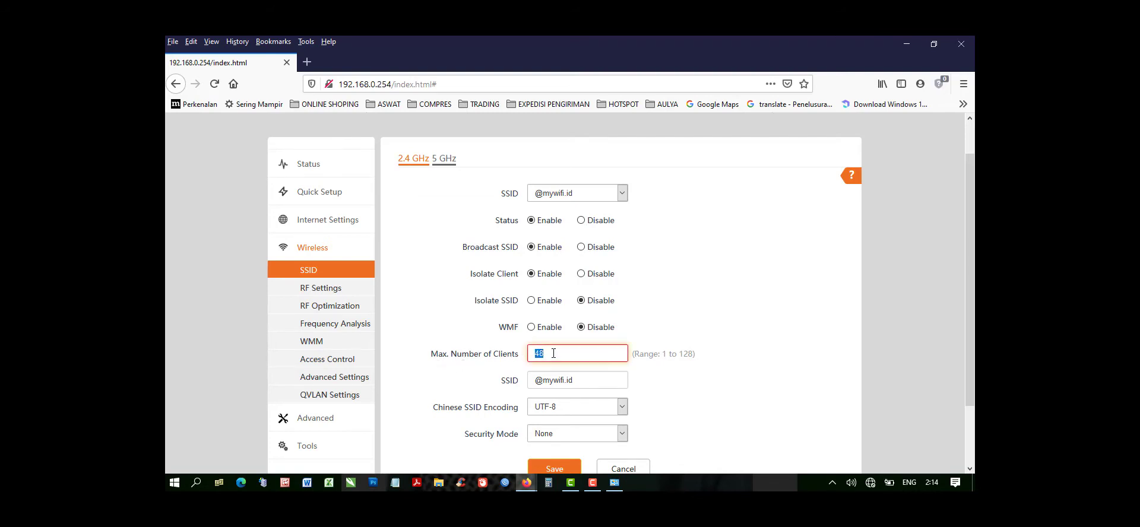
scroll(553, 354, "down", 2)
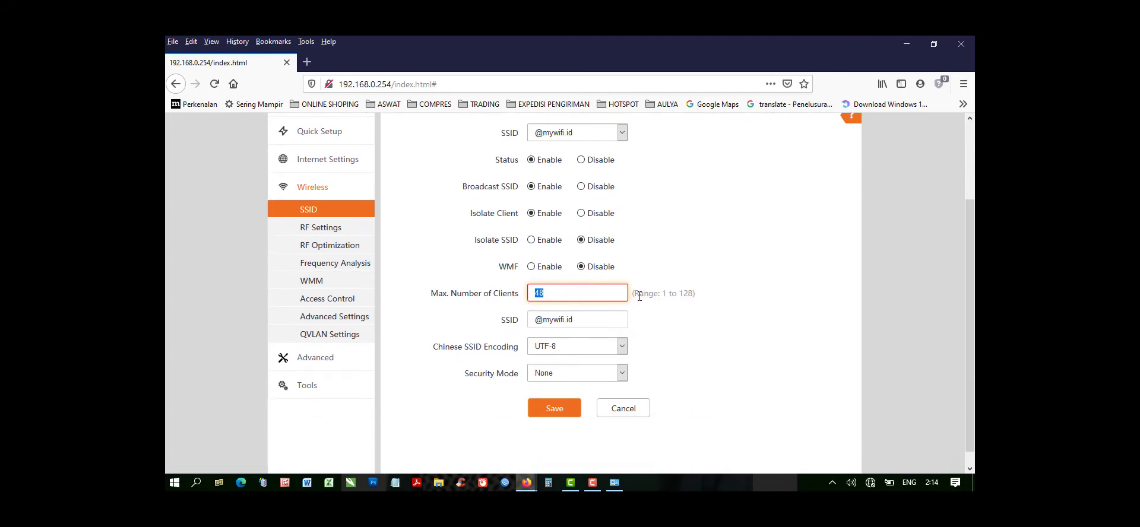
left_click_drag(636, 295, 677, 297)
left_click(671, 293)
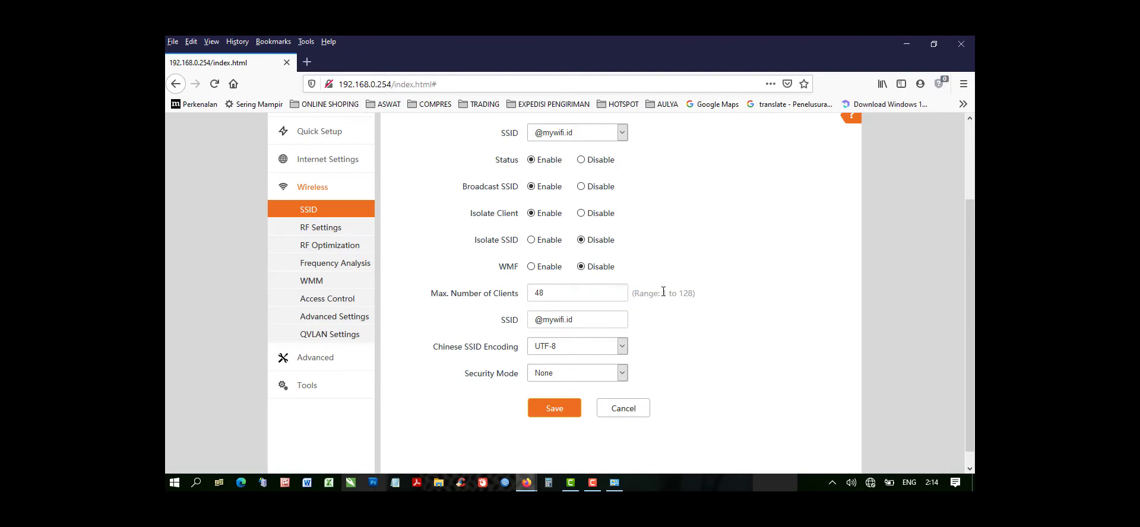
double_click(682, 293)
left_click_drag(694, 295, 633, 293)
left_click_drag(556, 293, 523, 295)
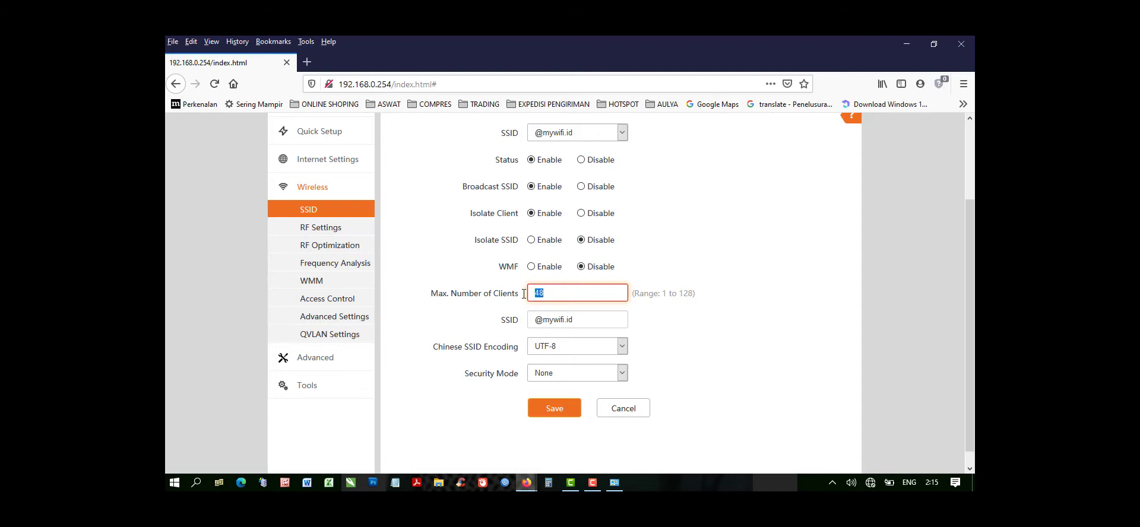
type("50")
left_click_drag(546, 294, 524, 293)
left_click_drag(581, 320, 536, 320)
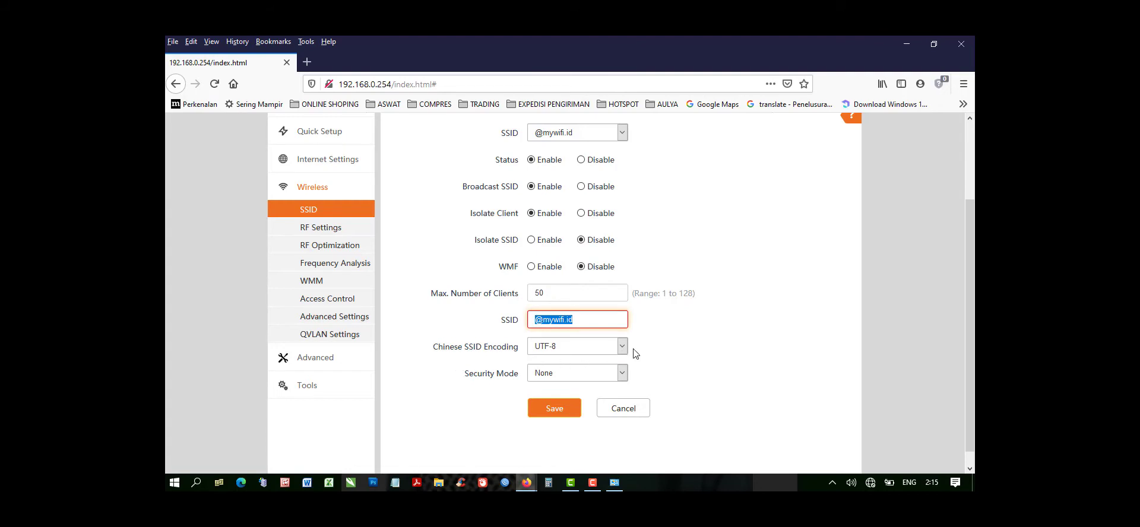
left_click(548, 408)
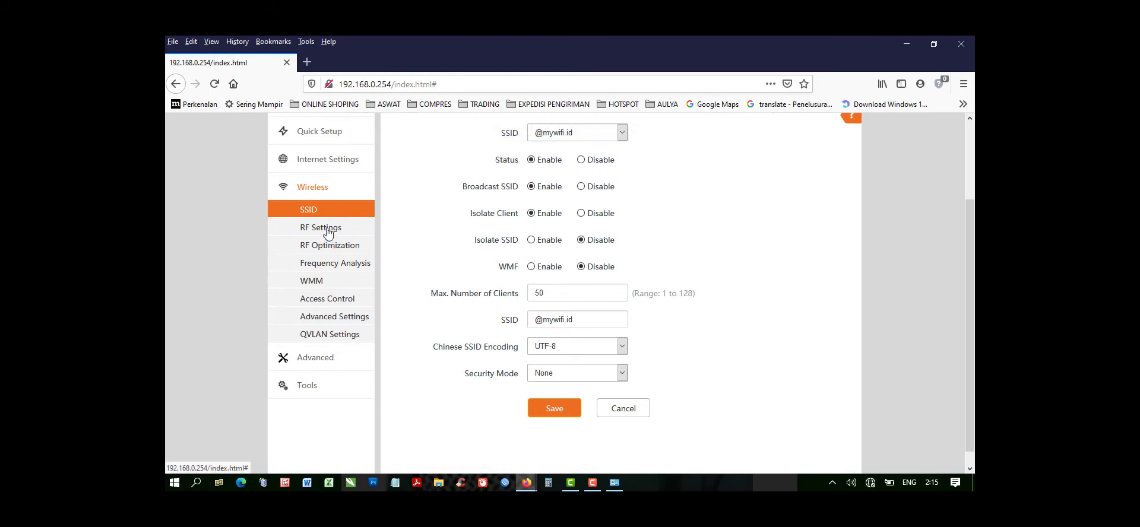
Unlock the channel in the 2.4 GHz RF settings, keep network mode 11b/g/n and set the channel to 3.
left_click(326, 228)
scroll(453, 233, "down", 3)
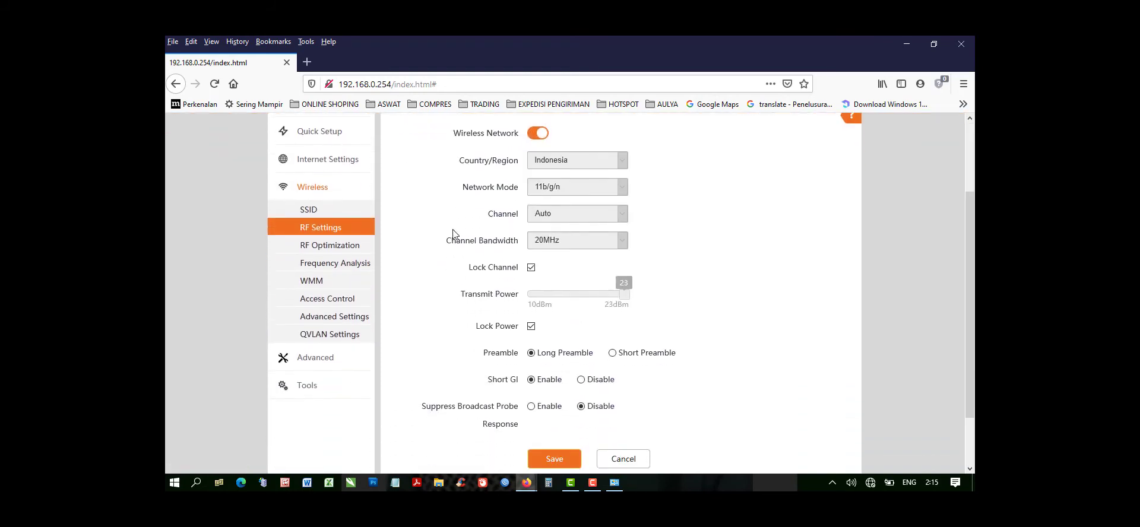
scroll(453, 233, "up", 2)
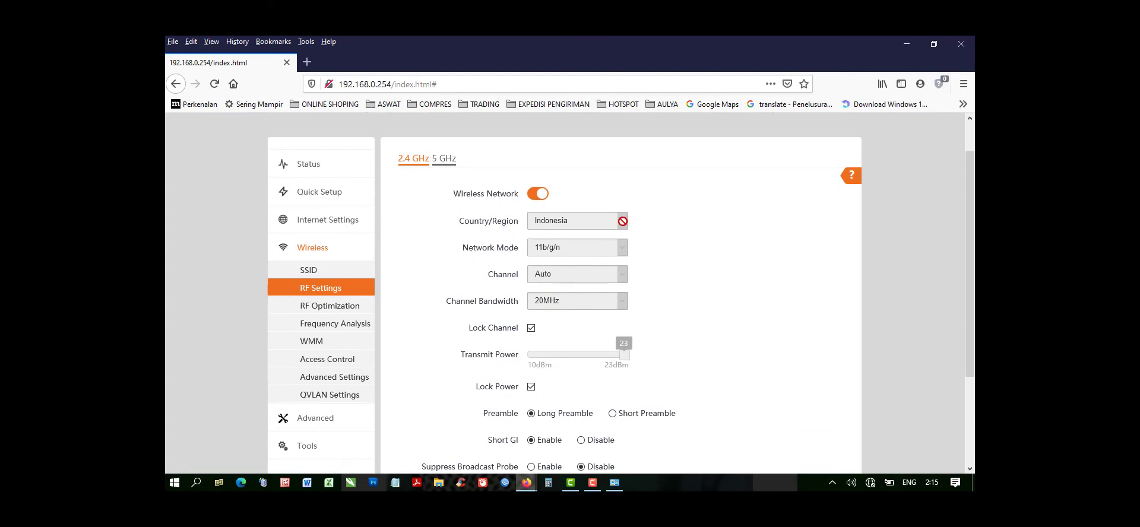
left_click(531, 330)
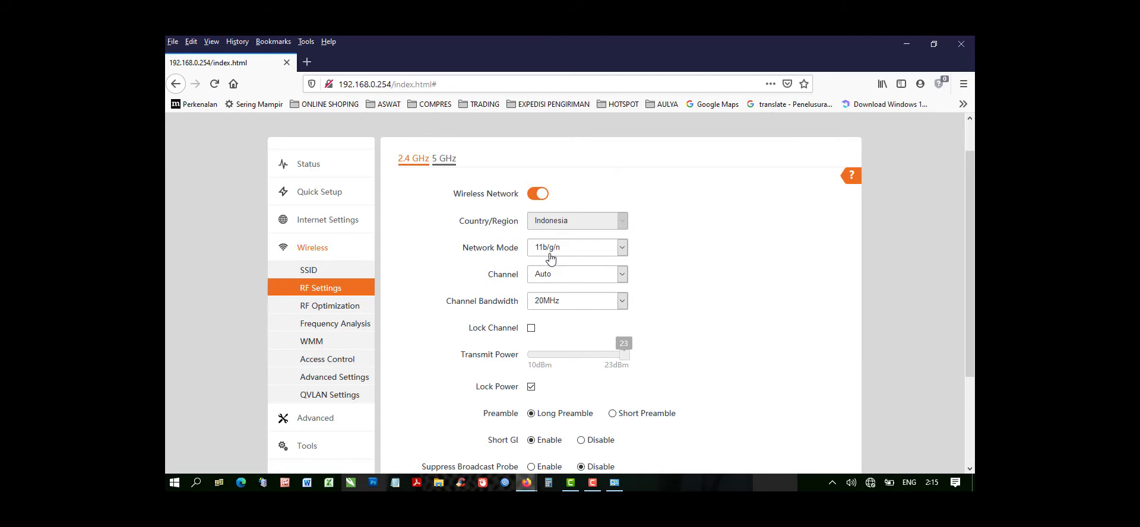
left_click(621, 249)
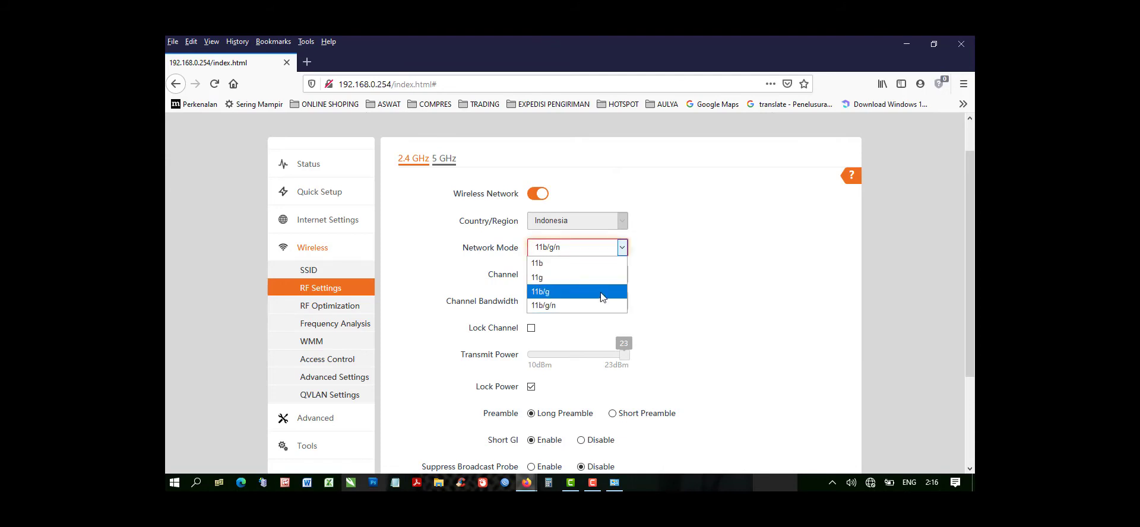
left_click(590, 307)
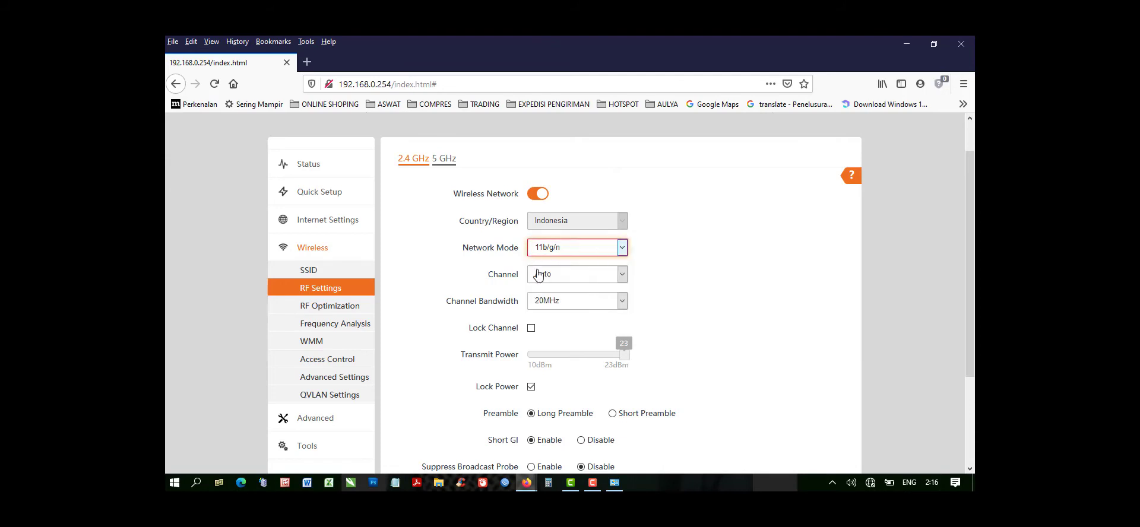
left_click(577, 277)
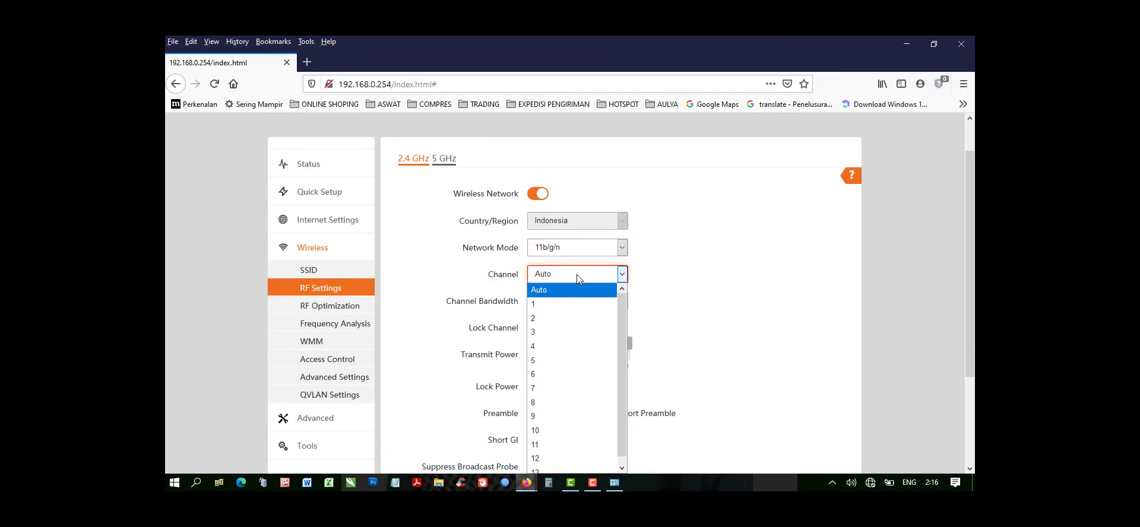
left_click(548, 334)
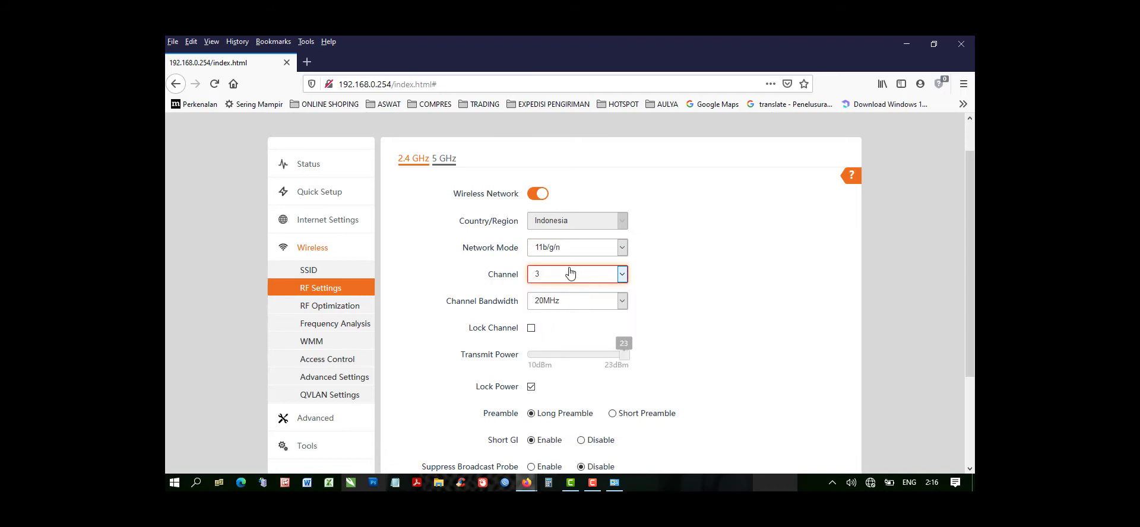
Keep the channel bandwidth at 20MHz and lock the channel again.
left_click(620, 304)
left_click(621, 304)
left_click(621, 304)
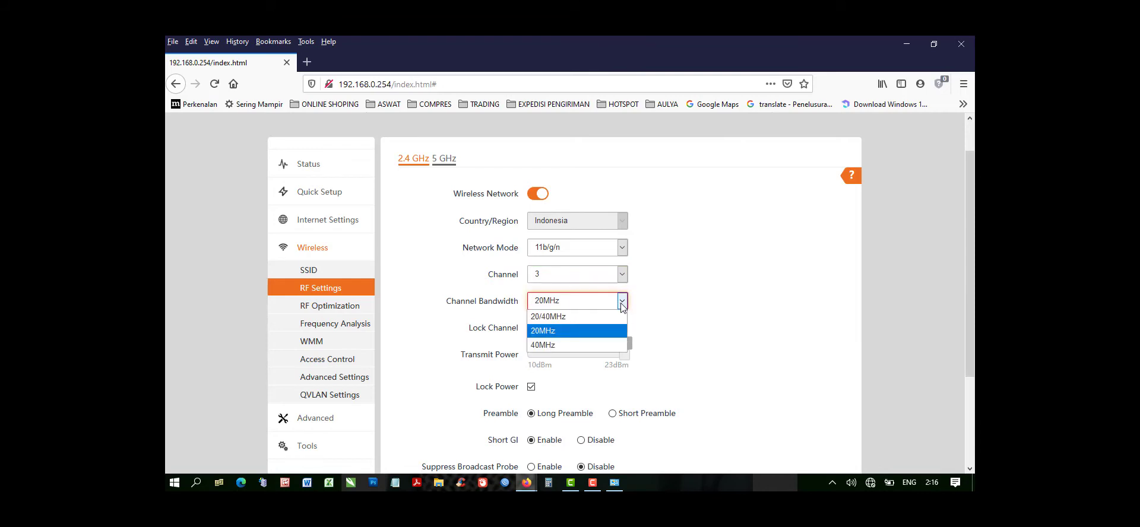
left_click(571, 337)
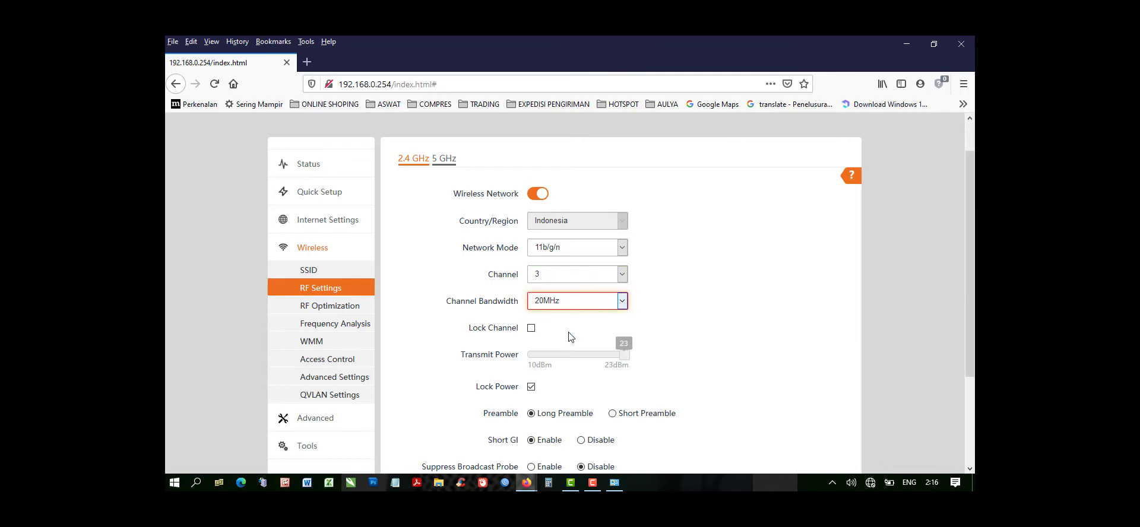
left_click(531, 330)
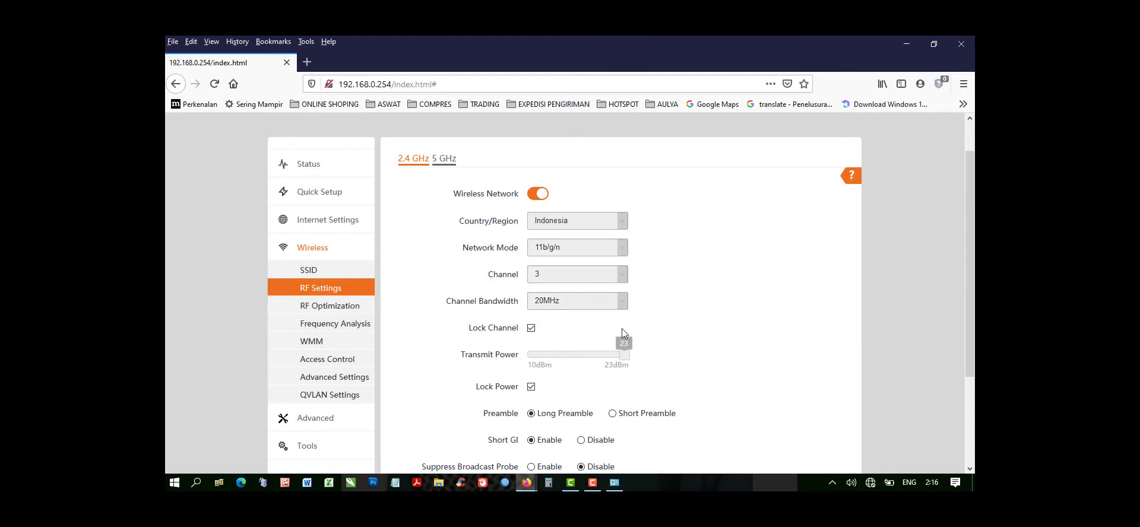
Unlock the transmit power, keep it at 23 dBm, lock it again and save the RF settings.
scroll(521, 286, "down", 3)
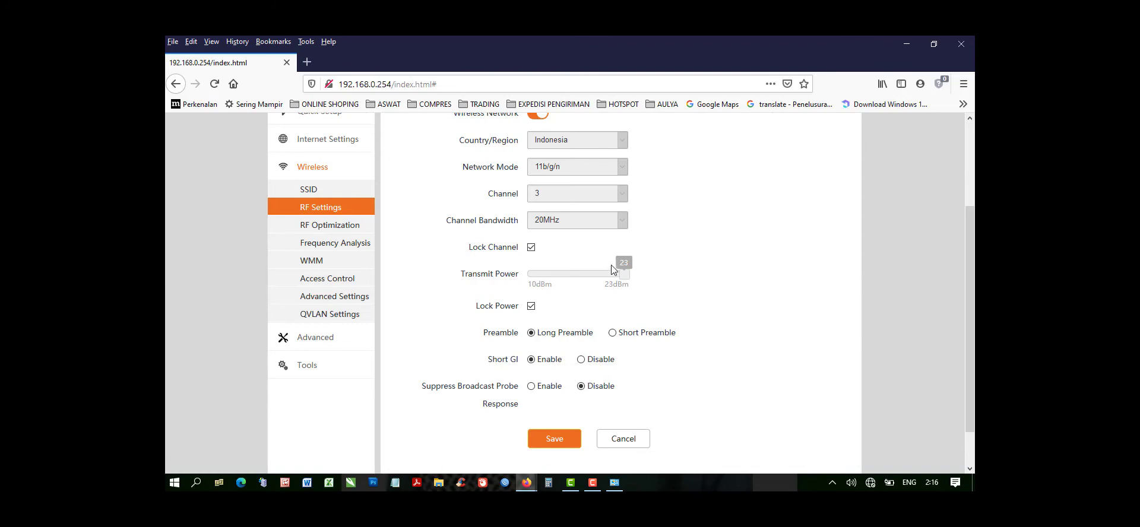
left_click(531, 306)
mouse_move(626, 276)
left_mouse_down()
mouse_move(580, 271)
mouse_move(626, 275)
left_mouse_up()
left_click(530, 307)
left_click(555, 440)
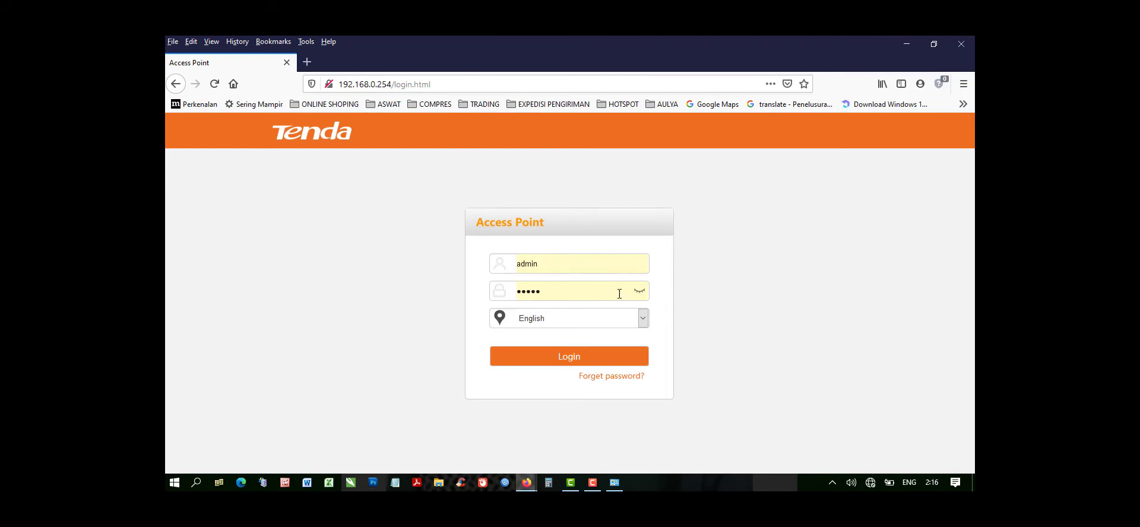
Log in to the access point as admin with the account password re-entered, and decline updating the saved login.
left_click(572, 359)
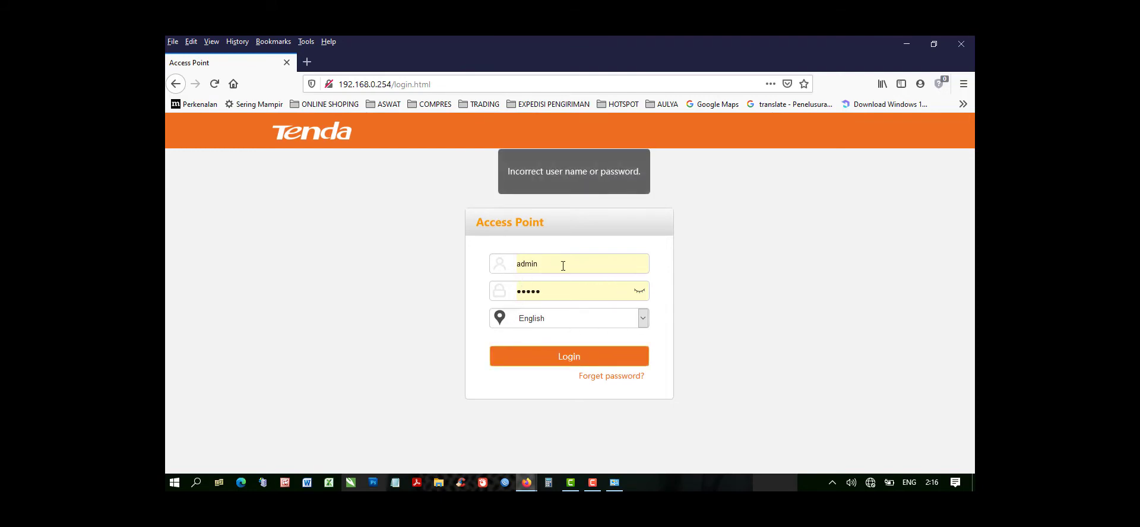
double_click(550, 289)
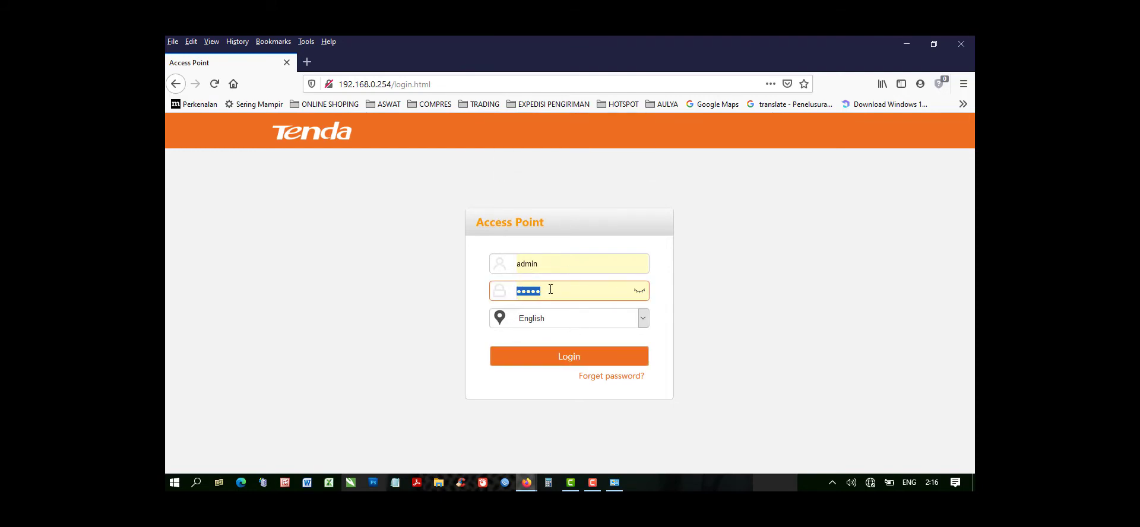
type("••")
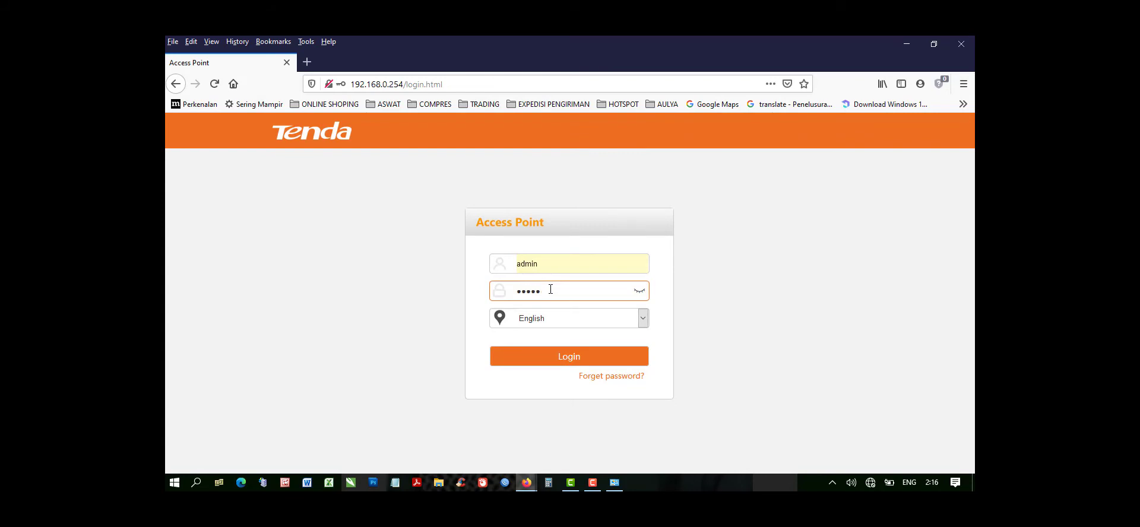
type("•••")
left_click(589, 362)
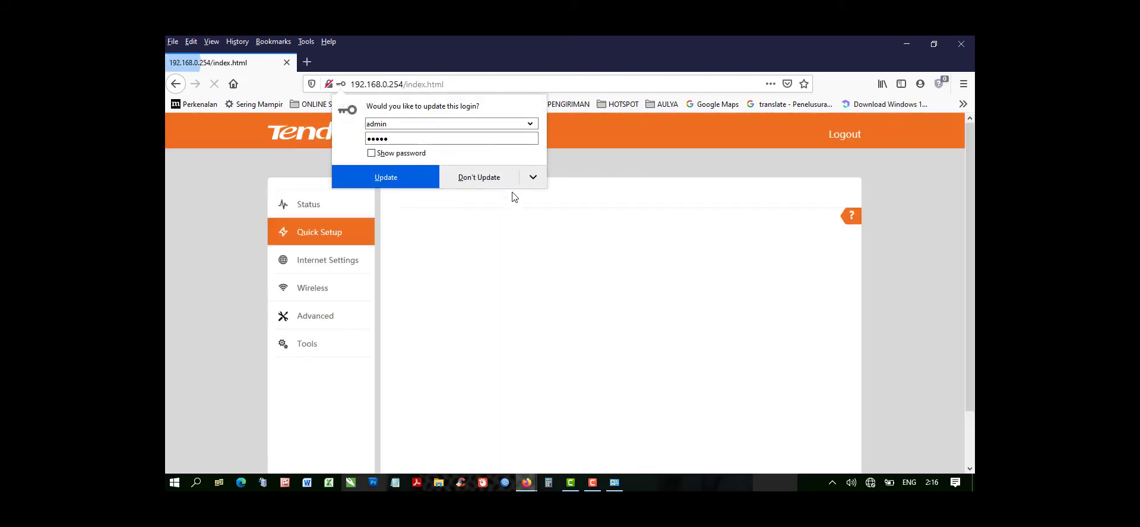
left_click(492, 186)
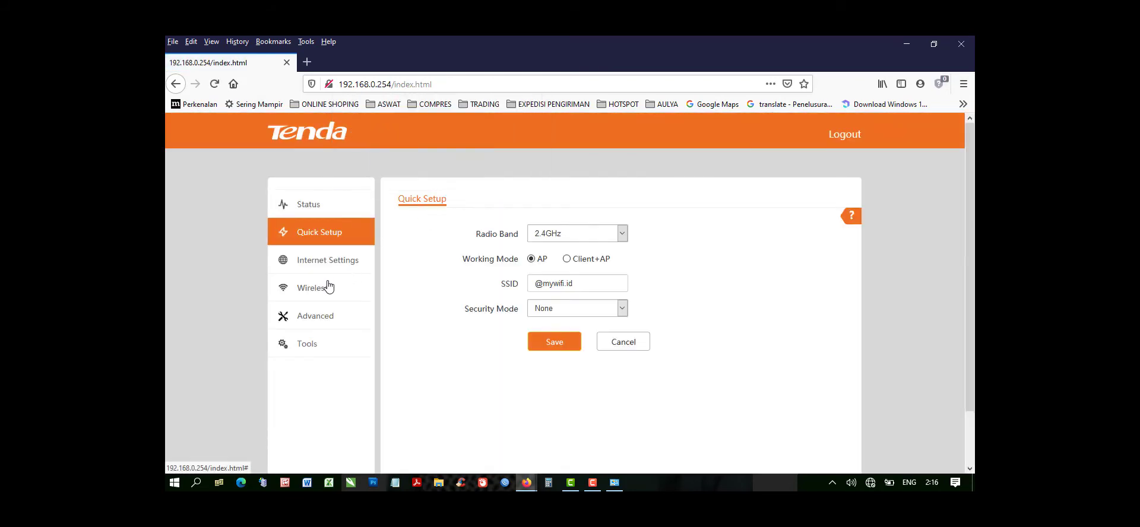
Examine the access point's LAN Setup and DHCP Server settings.
left_click(311, 266)
scroll(314, 261, "down", 1)
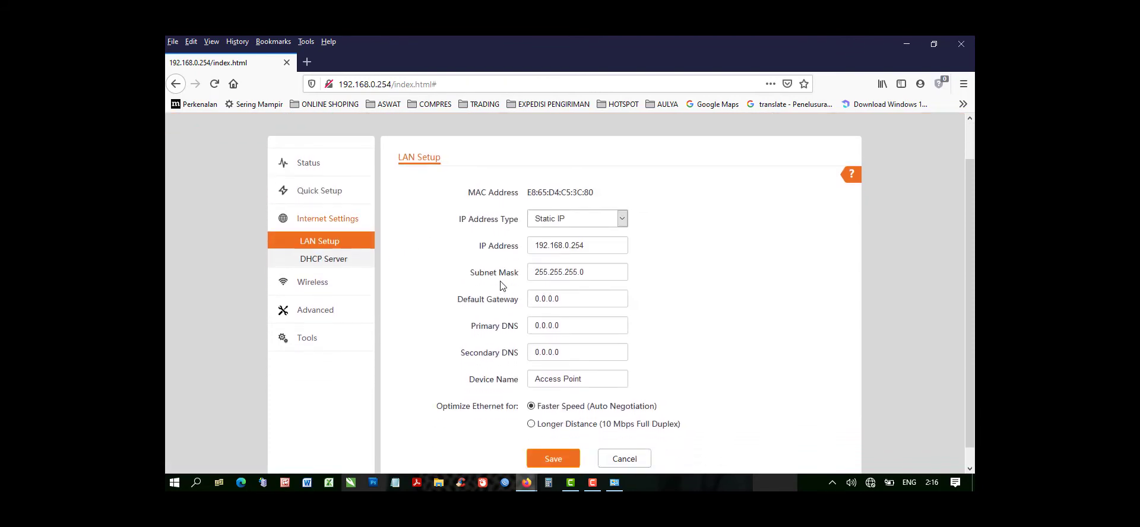
left_click(321, 243)
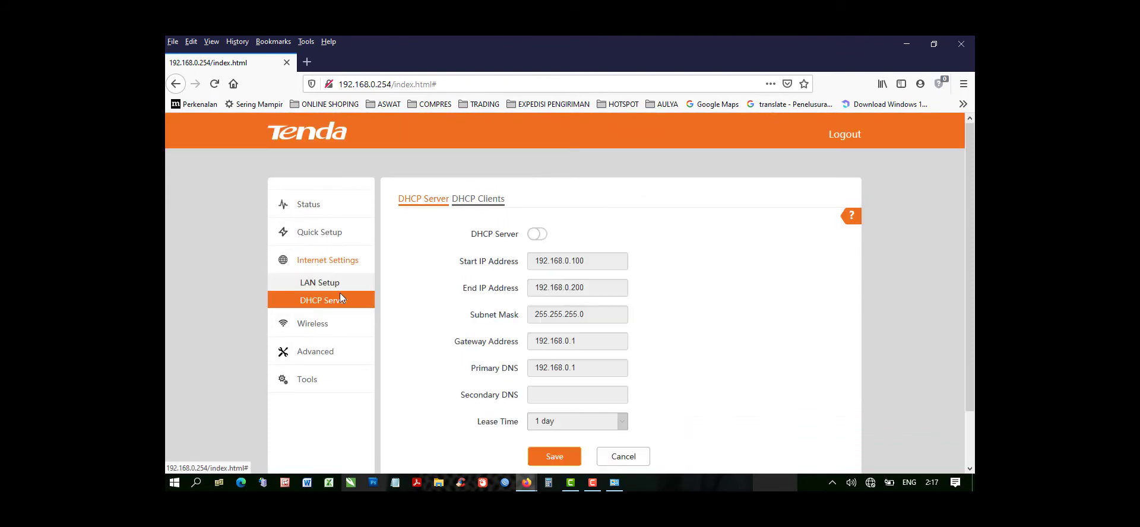
scroll(329, 295, "down", 1)
Examine the 2.4 GHz SSID, RF Settings and RF Optimization values in the wireless configuration.
left_click(317, 291)
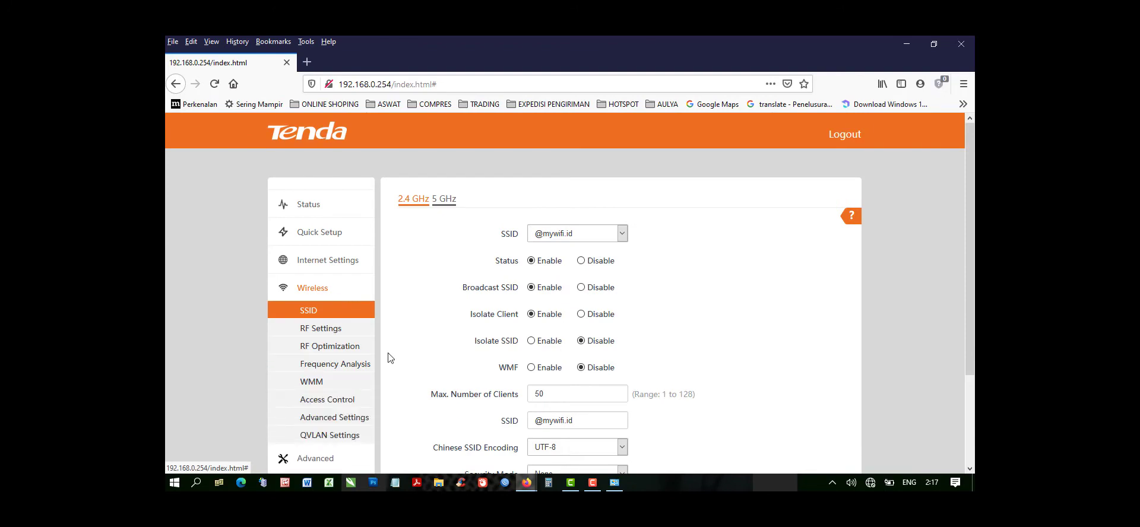
scroll(415, 347, "down", 1)
scroll(444, 338, "down", 1)
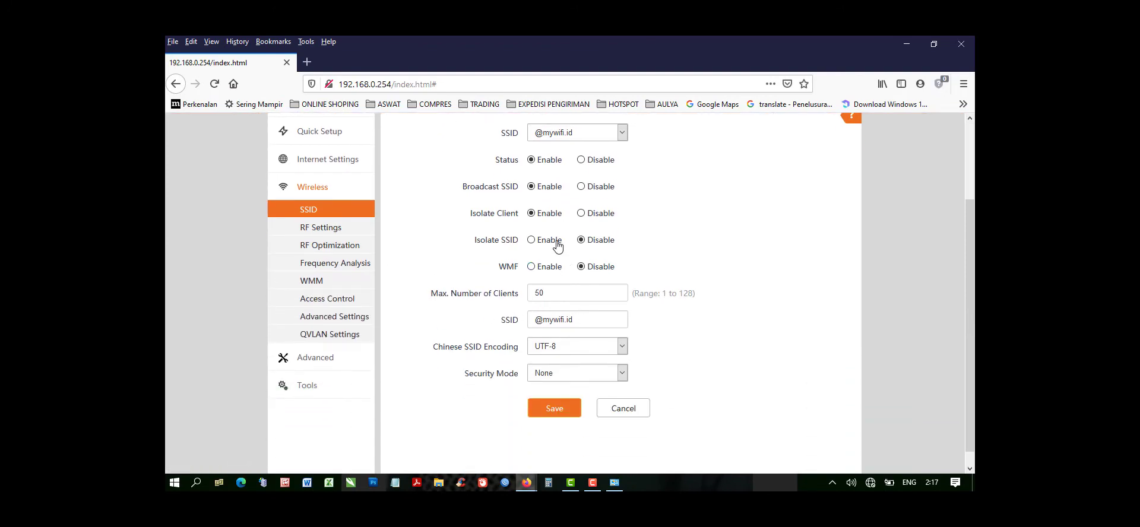
left_click(330, 246)
scroll(484, 275, "down", 5)
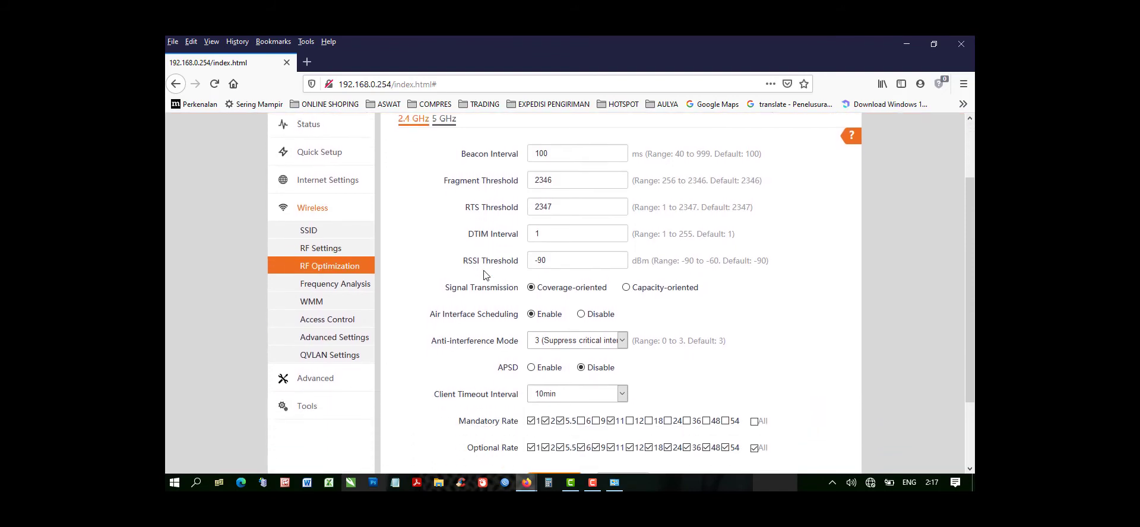
scroll(484, 275, "up", 4)
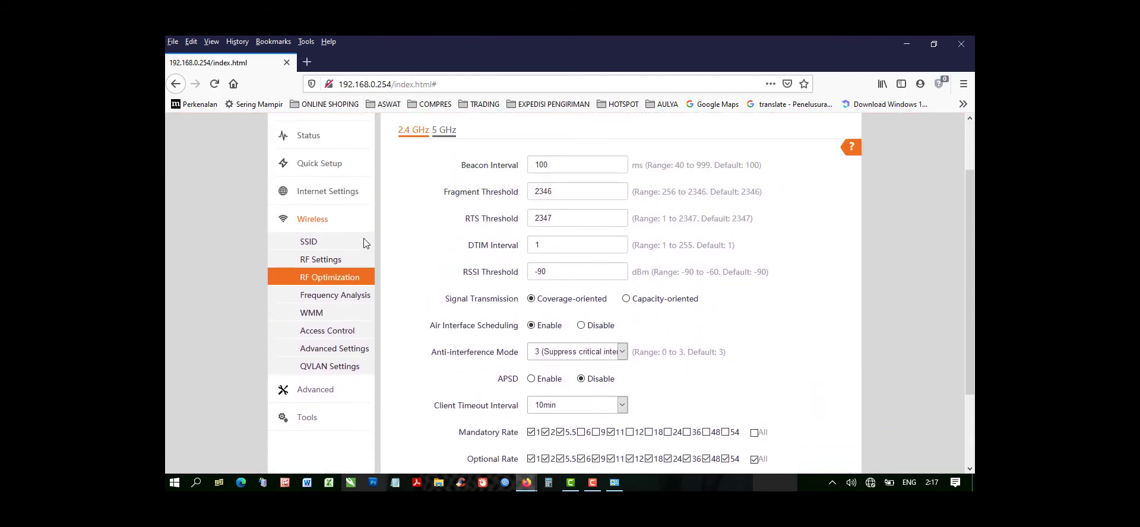
left_click(315, 259)
scroll(466, 276, "down", 5)
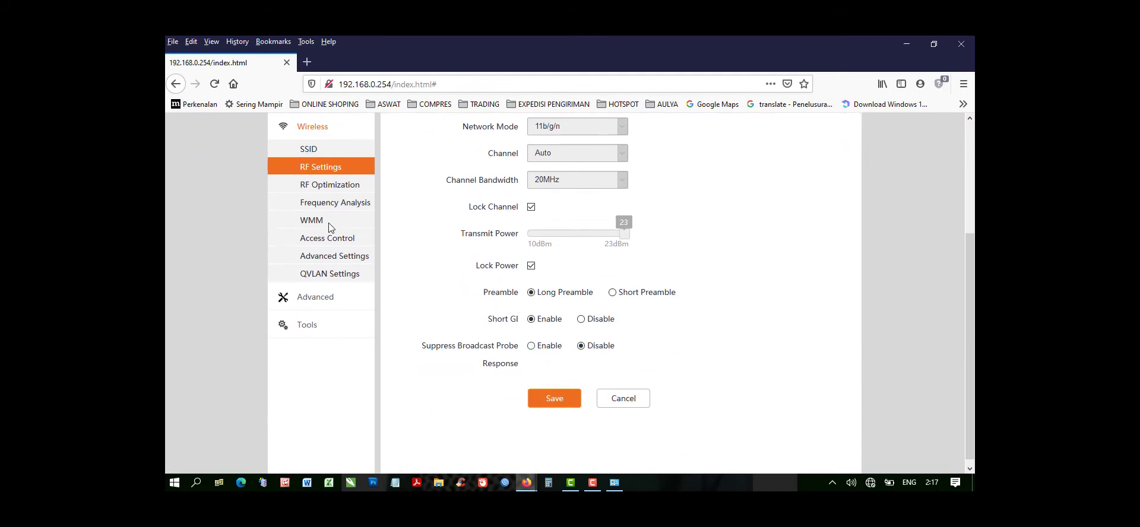
left_click(324, 186)
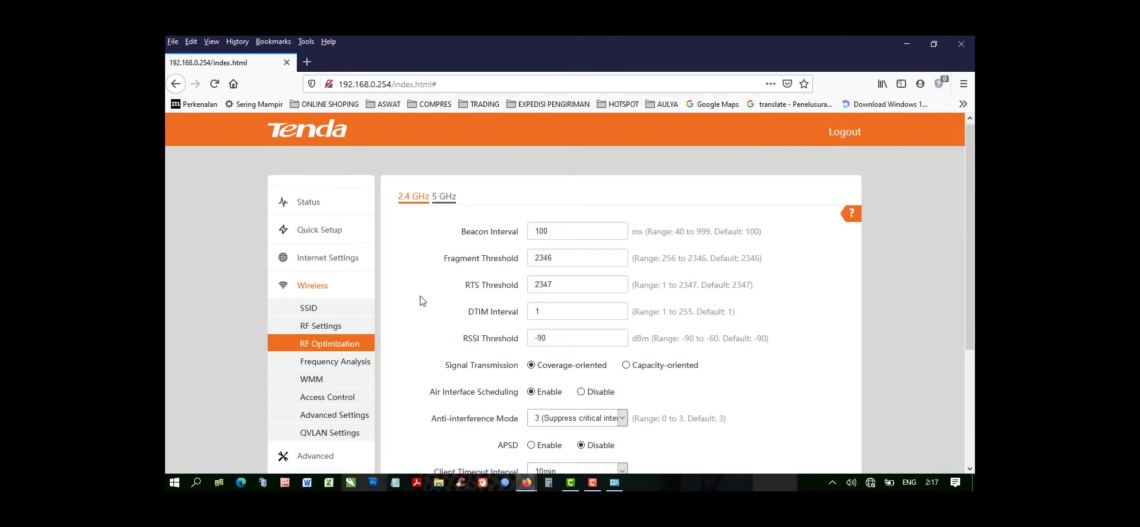
scroll(425, 297, "down", 5)
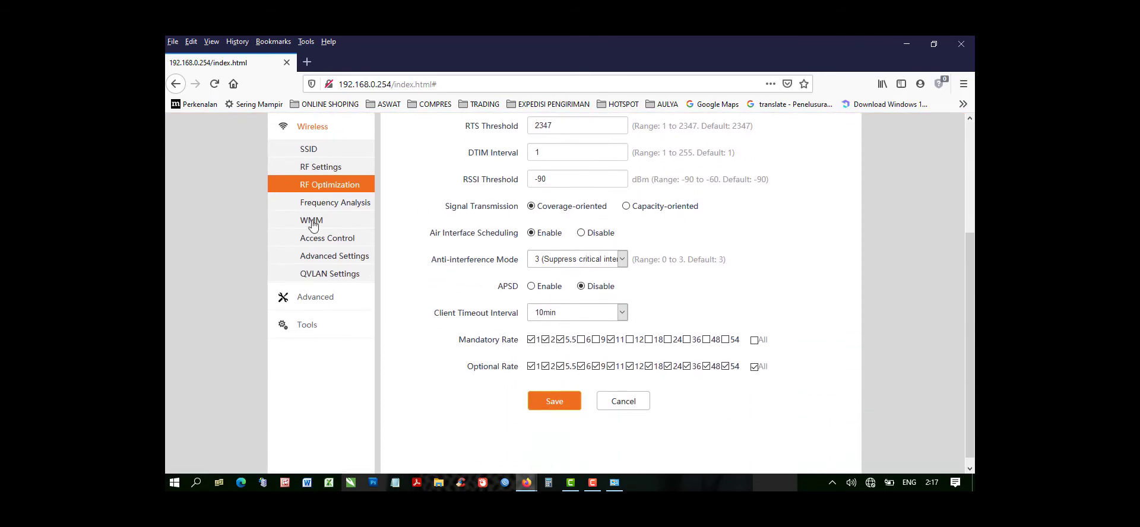
Examine the wireless Frequency Analysis, WMM, Access Control, Advanced Settings and QVLAN Settings pages.
left_click(325, 210)
scroll(331, 272, "down", 2)
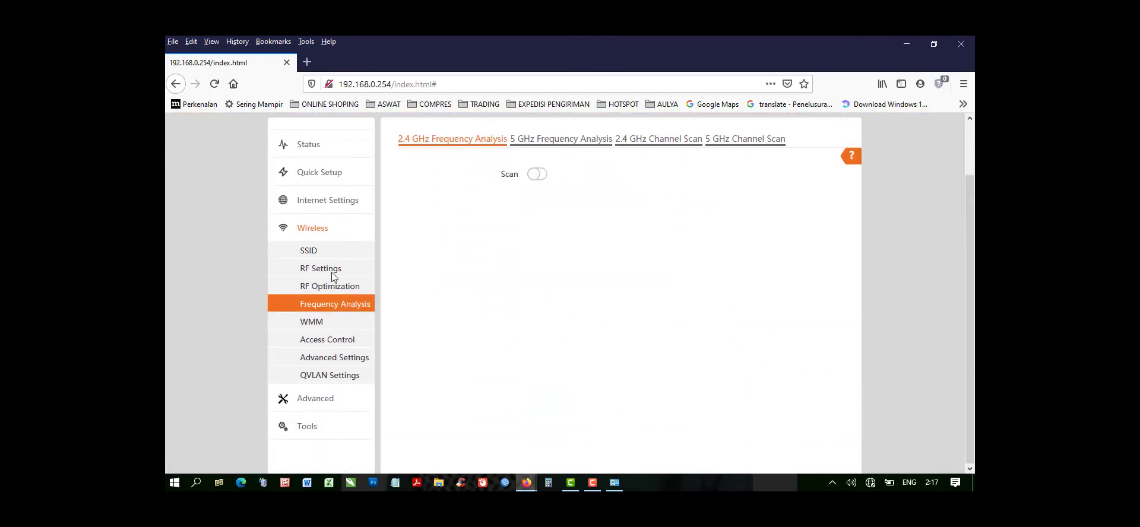
left_click(319, 324)
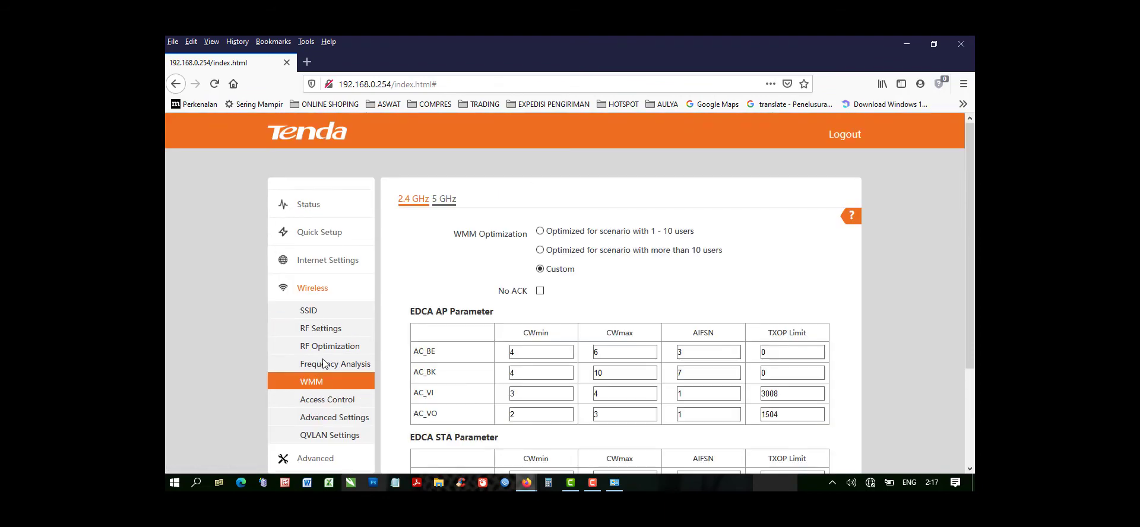
left_click(330, 399)
scroll(473, 300, "down", 3)
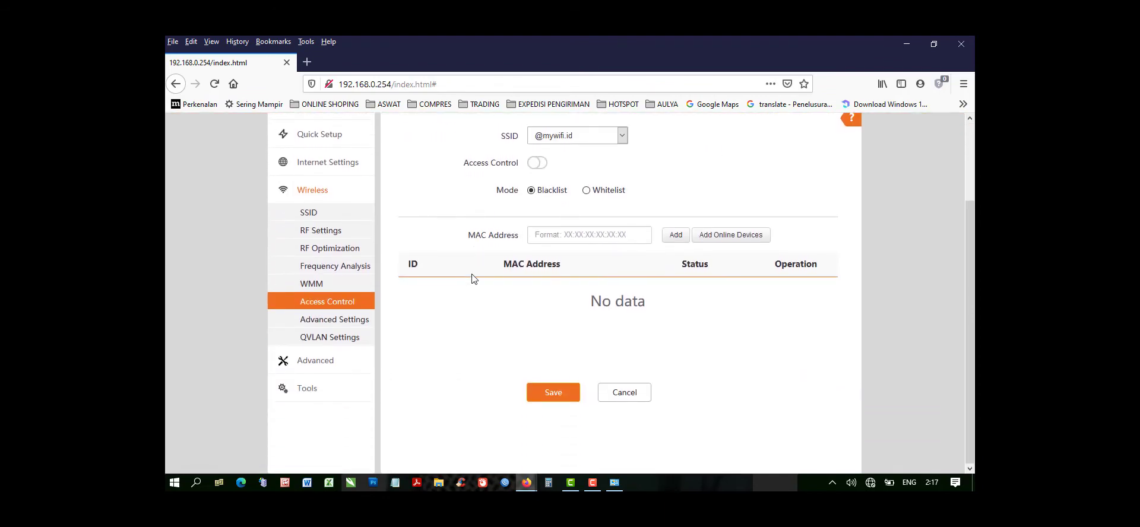
left_click(319, 321)
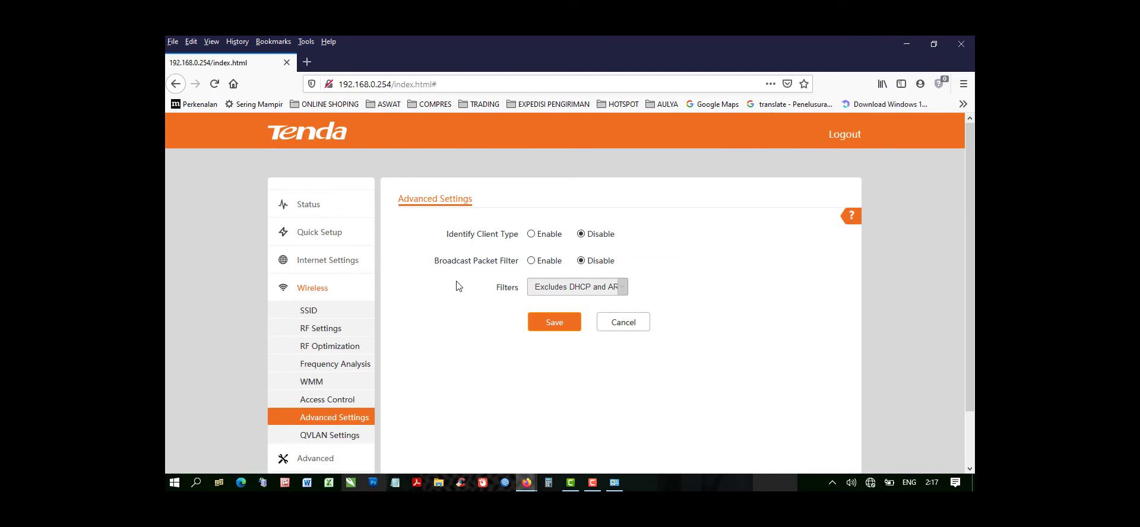
scroll(368, 335, "down", 2)
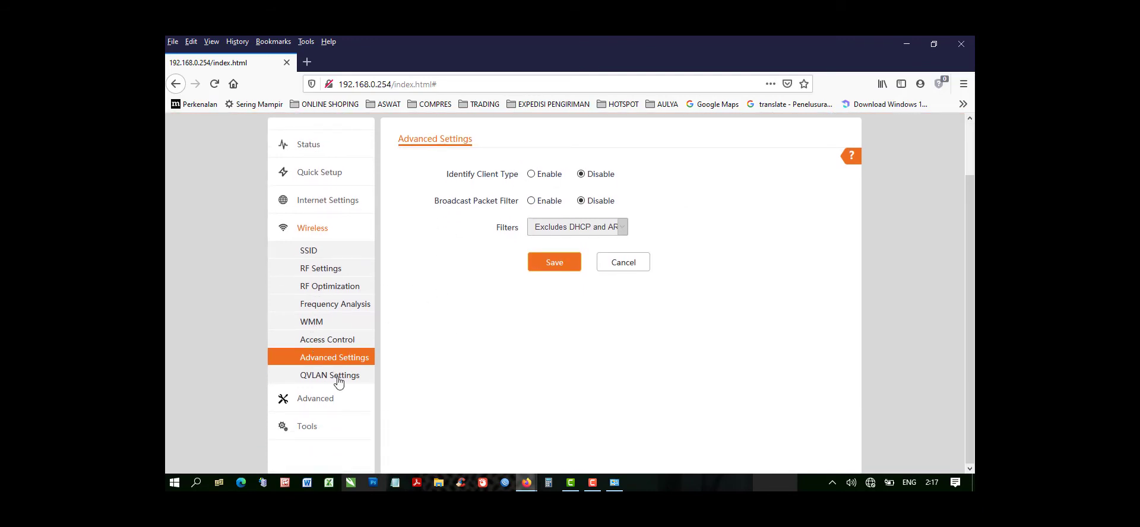
left_click(339, 382)
scroll(479, 298, "down", 2)
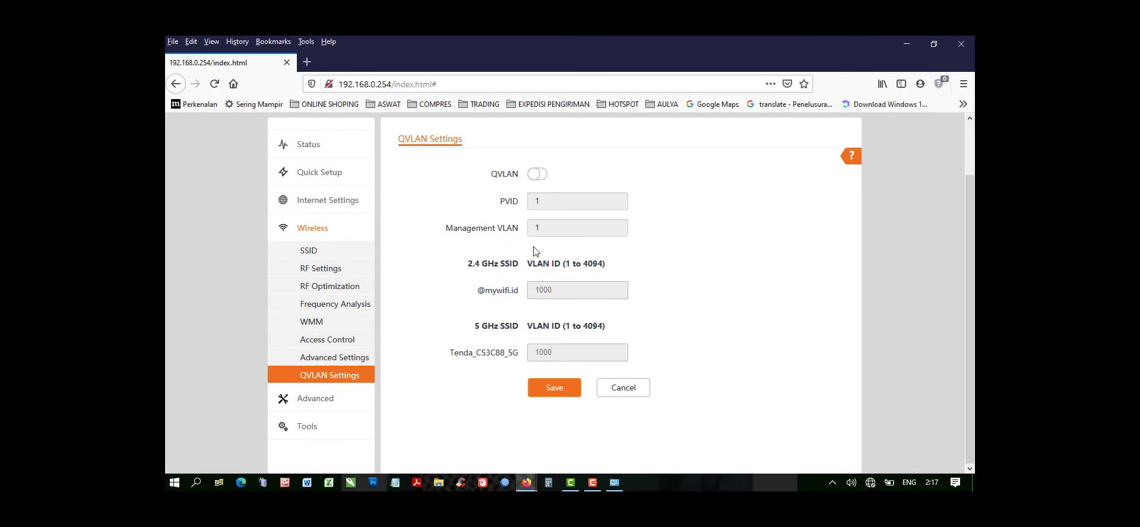
Examine the advanced Deployment Mode and SNMP settings.
left_click(321, 401)
scroll(537, 237, "down", 2)
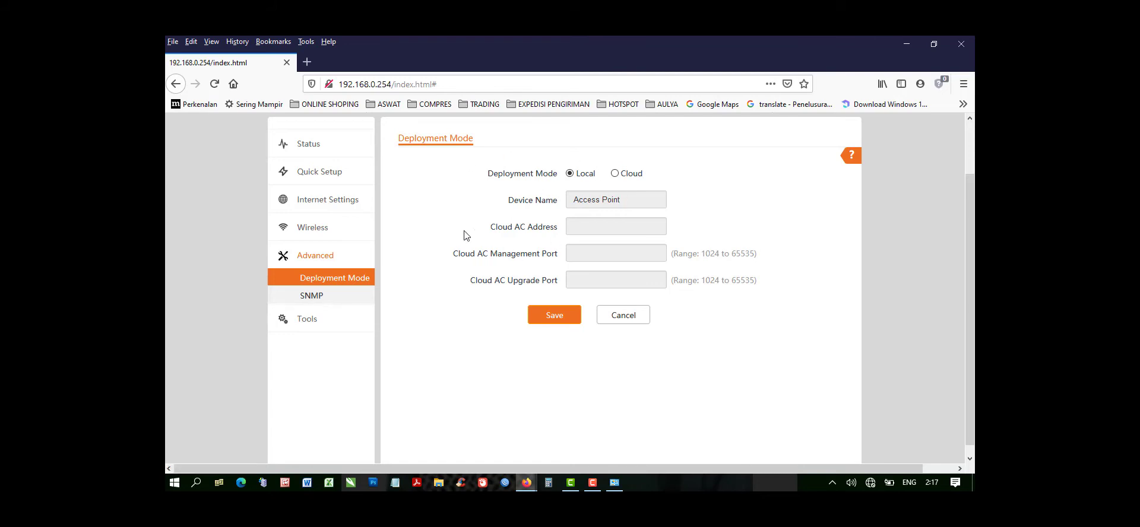
left_click(313, 296)
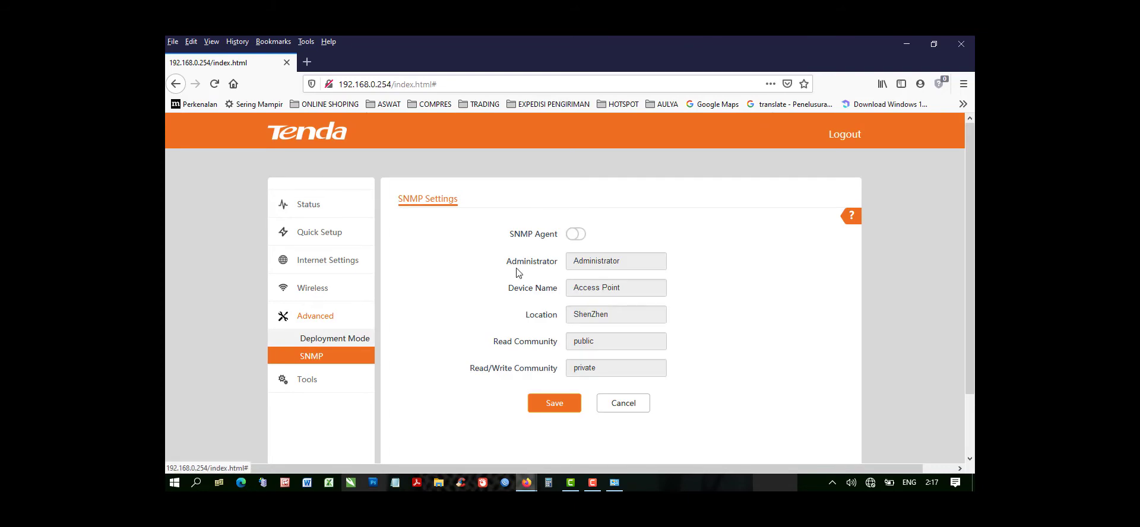
scroll(519, 270, "down", 2)
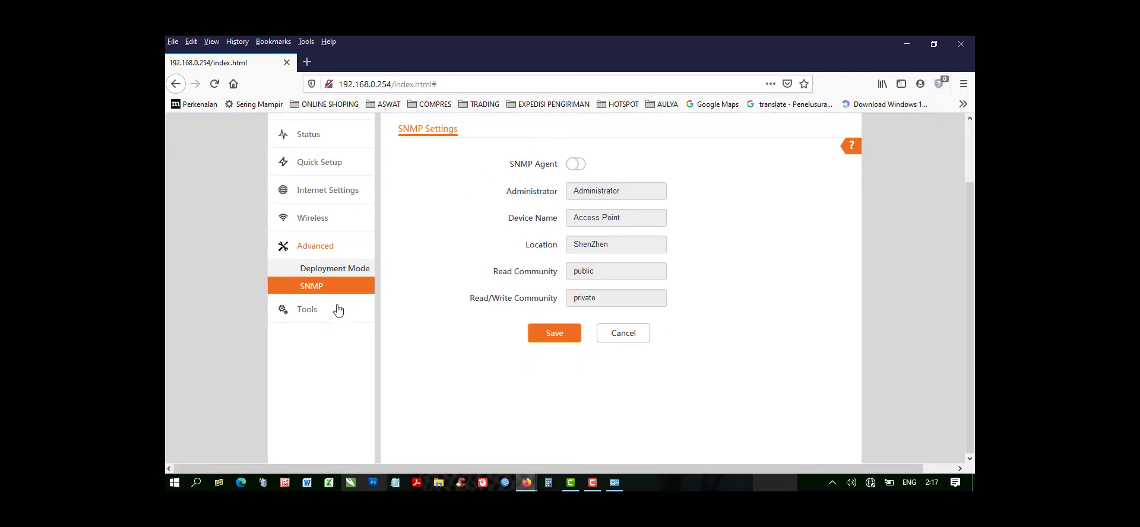
Examine the system time setup and the allowed range of the Login Timeout Interval.
left_click(308, 314)
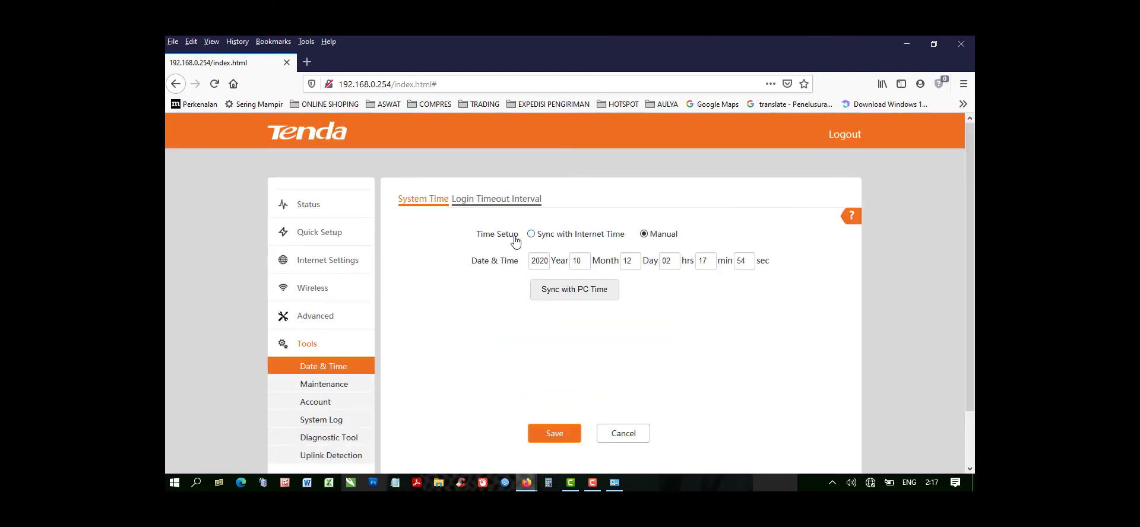
left_click(504, 206)
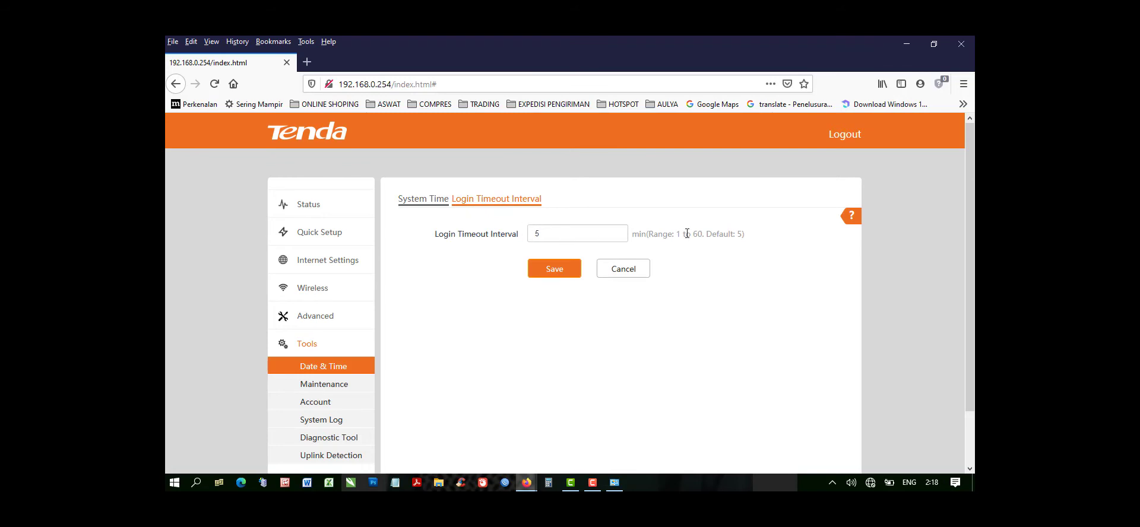
left_click_drag(676, 233, 700, 236)
Set the system time to sync with Internet time every 30 min, keep the GMT+08:00 Beijing time zone and save.
left_click(418, 201)
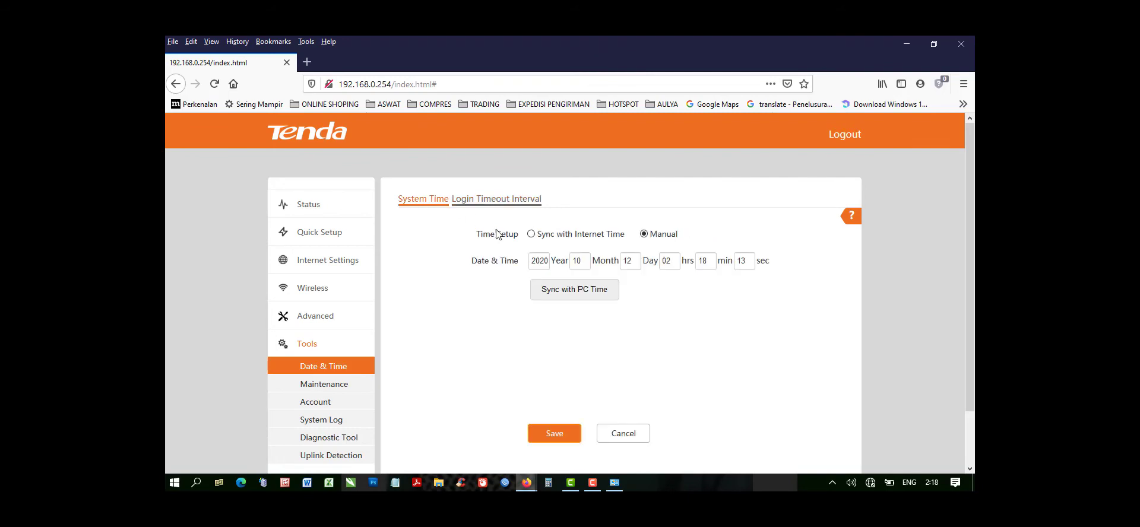
left_click(531, 234)
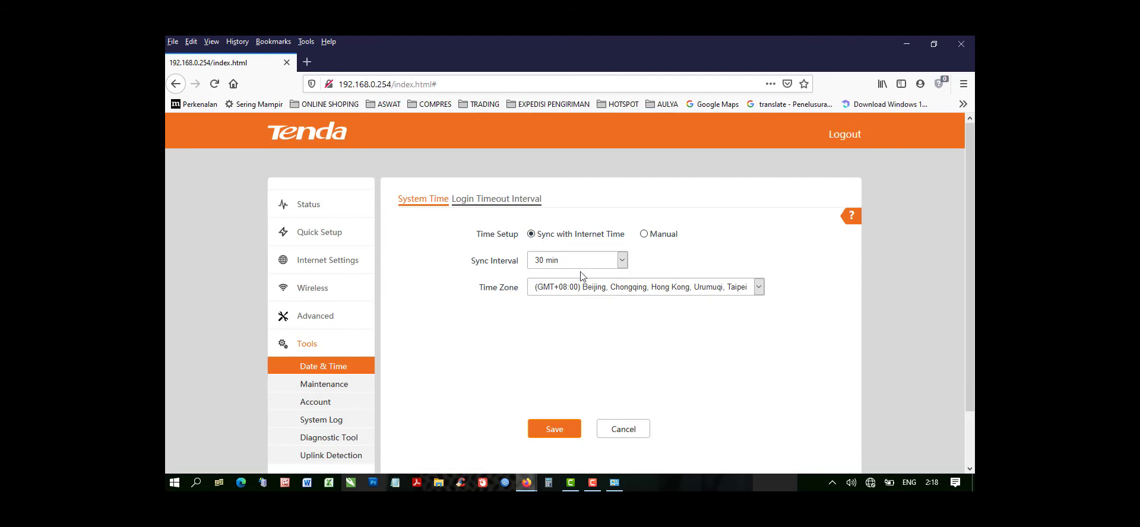
left_click(597, 292)
left_click(597, 292)
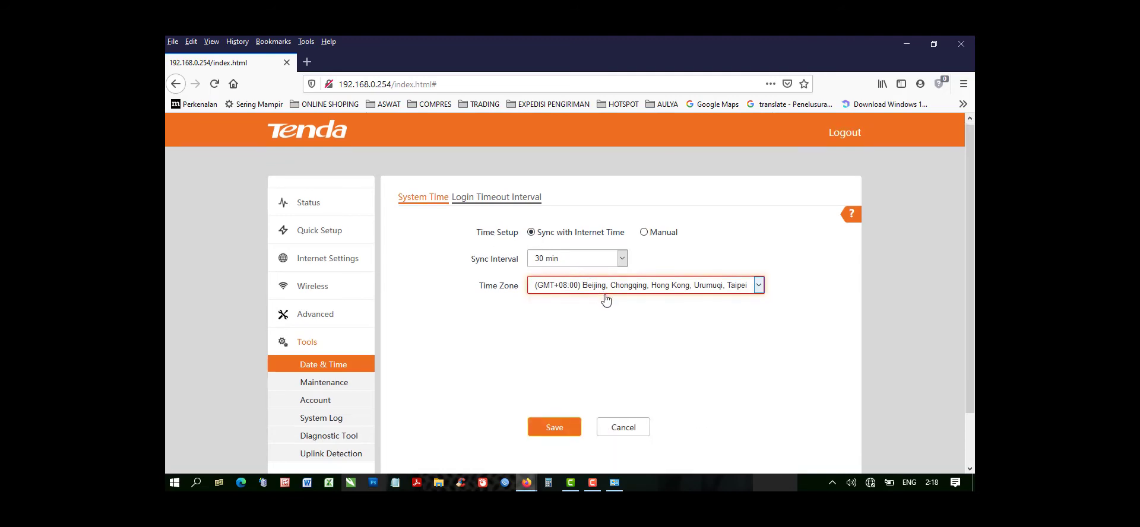
scroll(605, 300, "down", 2)
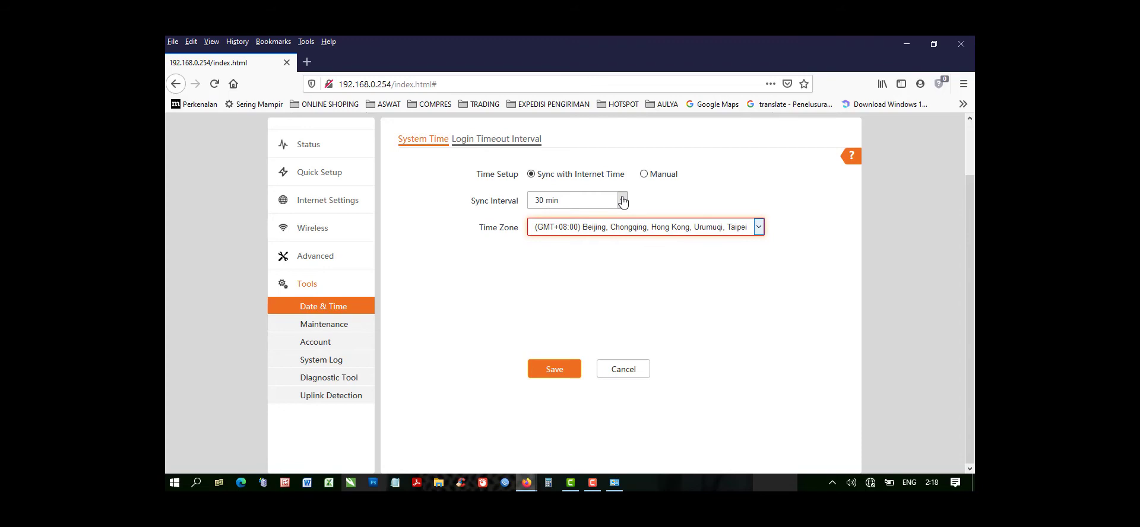
left_click(568, 204)
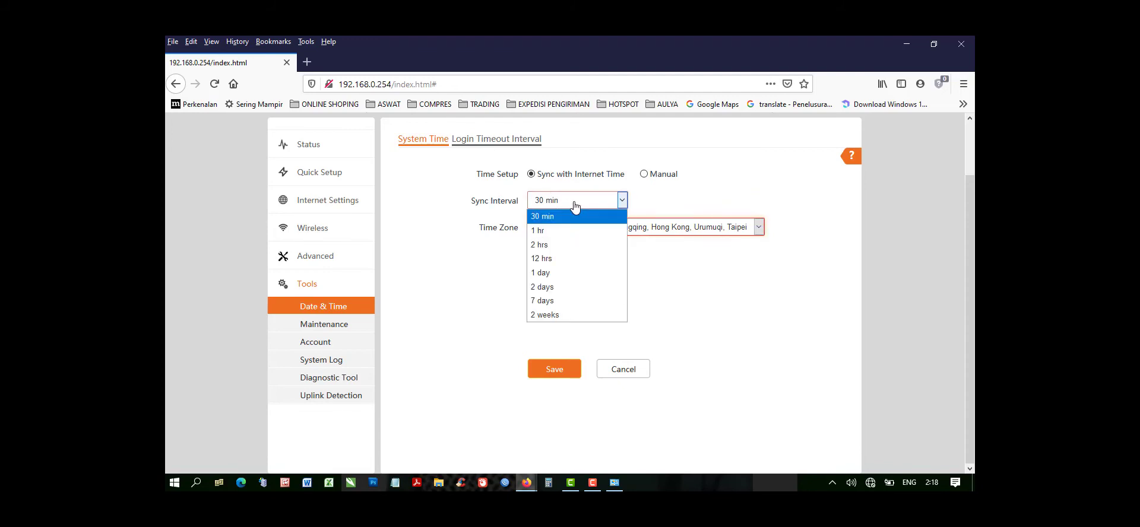
left_click(555, 217)
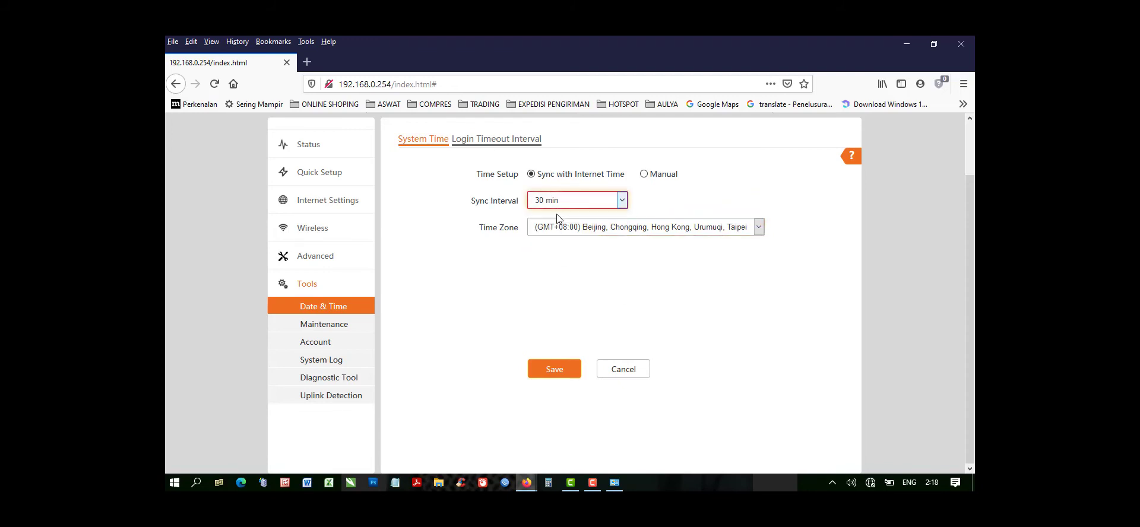
left_click(550, 367)
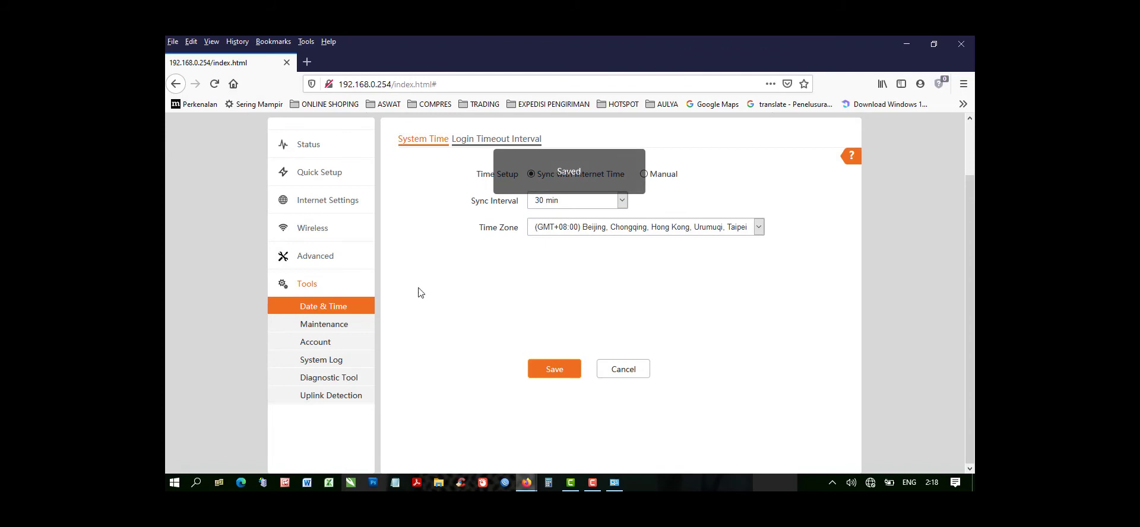
Examine the maintenance options for reboot, reset, firmware upgrade, backup/restore and LED indicator control.
left_click(322, 325)
scroll(440, 247, "down", 2)
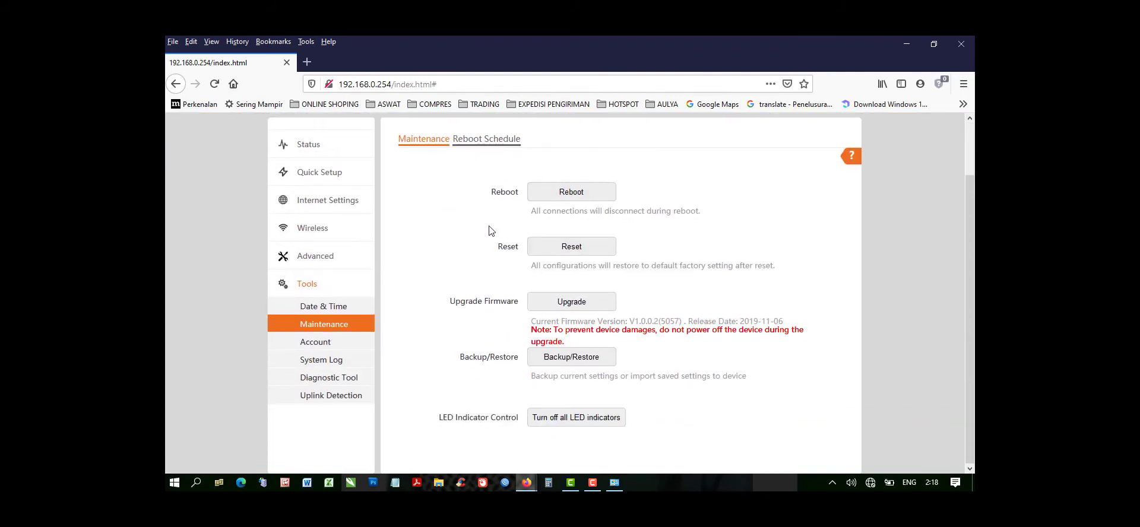
Open the administrator account for editing and re-enter its old password.
left_click(326, 342)
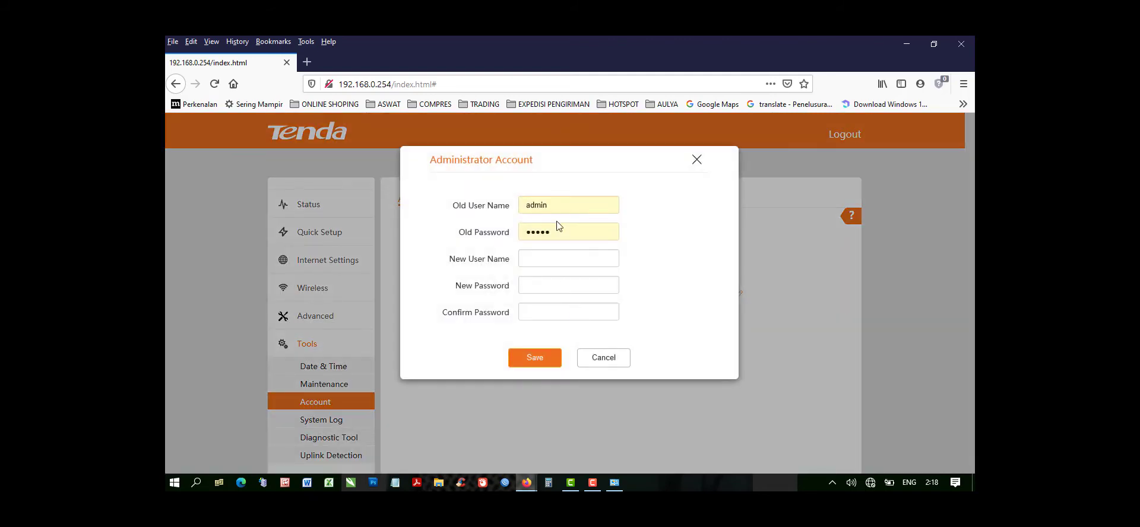
left_click_drag(557, 228, 482, 226)
key("BackSpace")
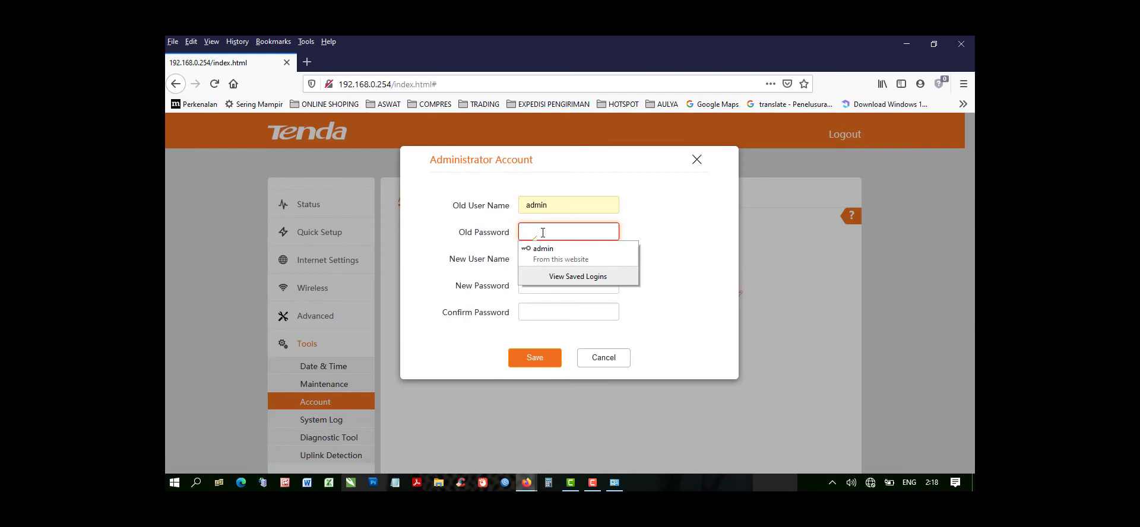
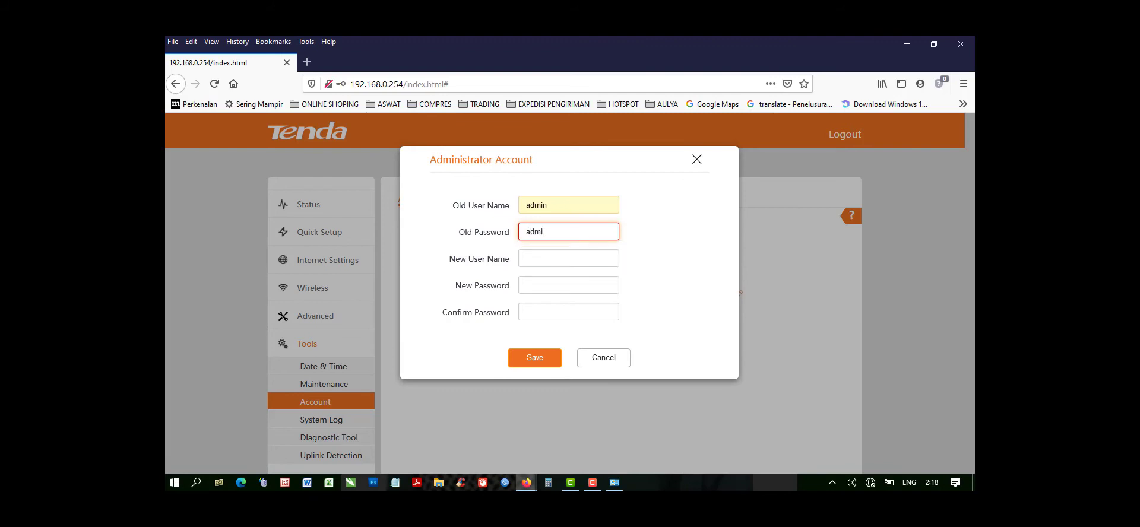
key("Tab")
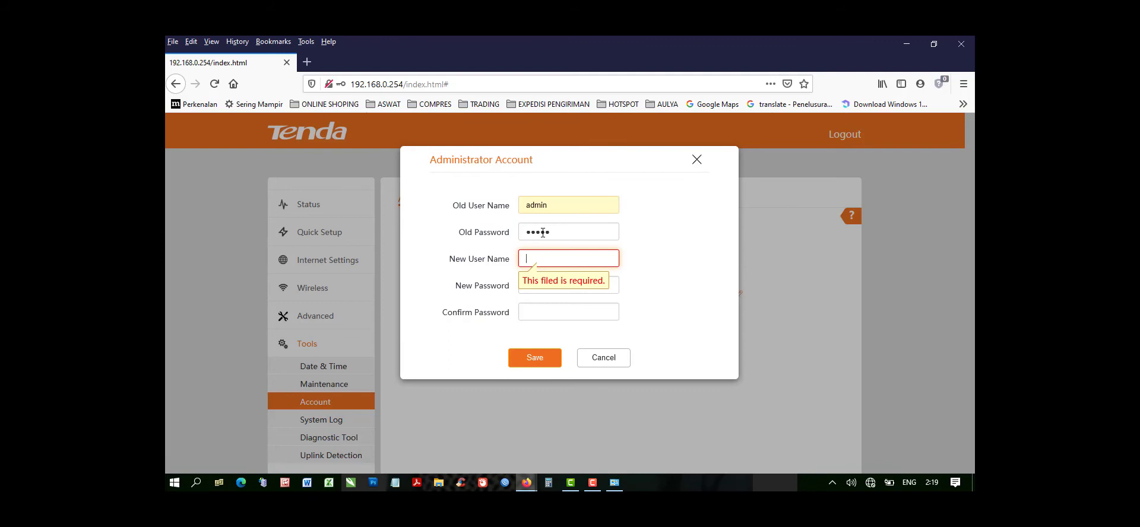
Set the new user name to admin, enter and confirm the new password, and save the administrator account.
key("Tab")
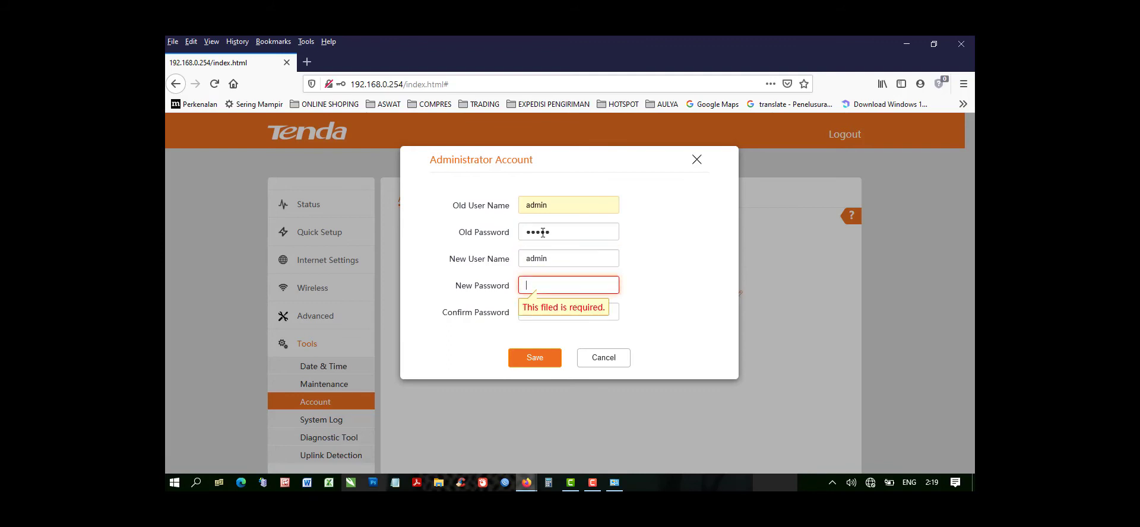
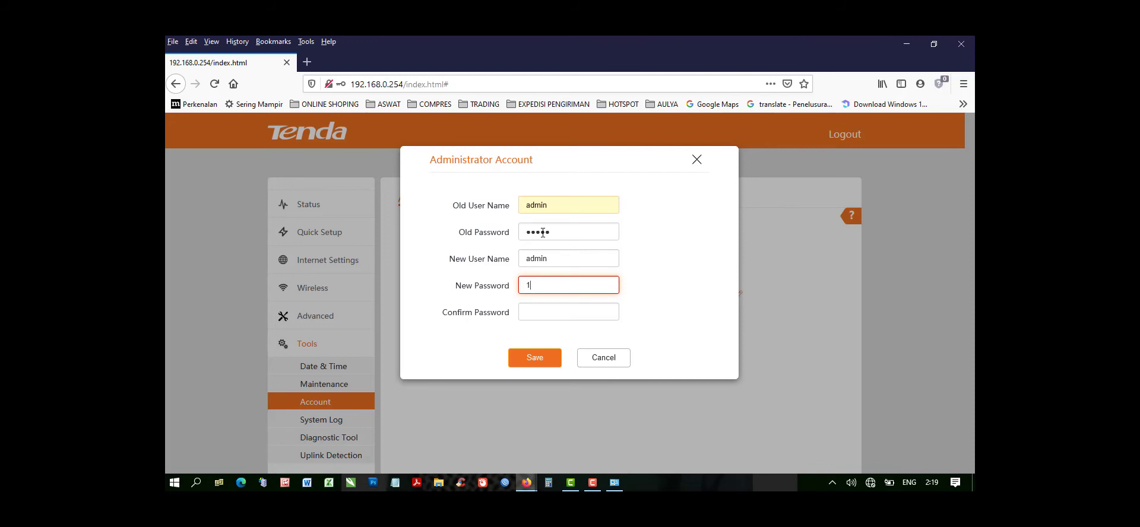
key("Tab")
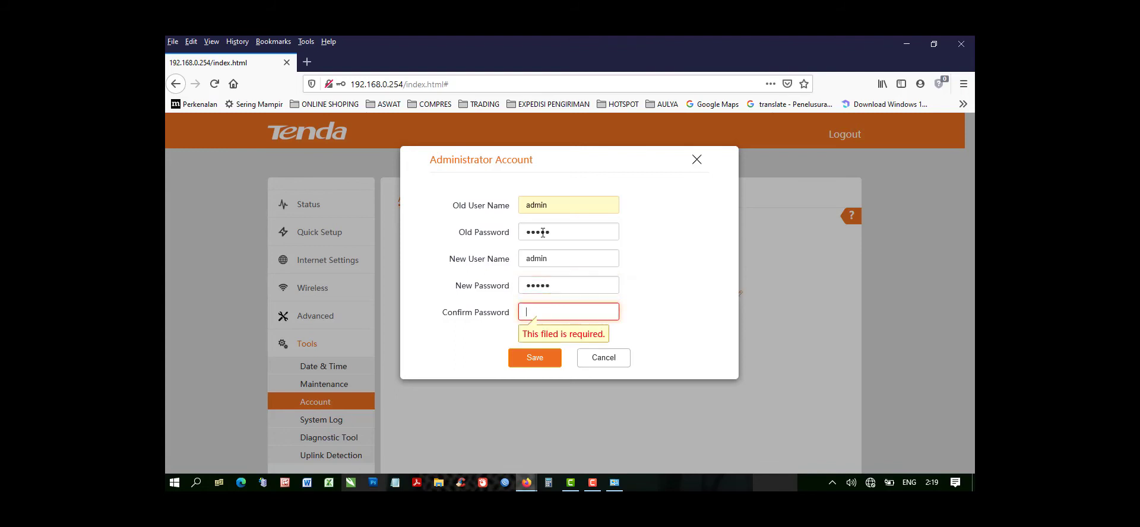
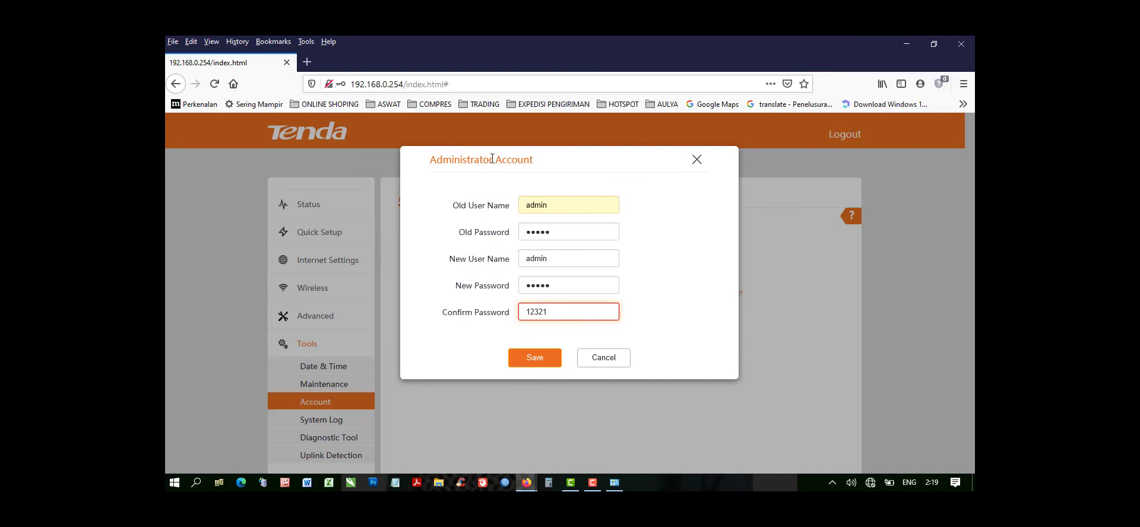
left_click(538, 360)
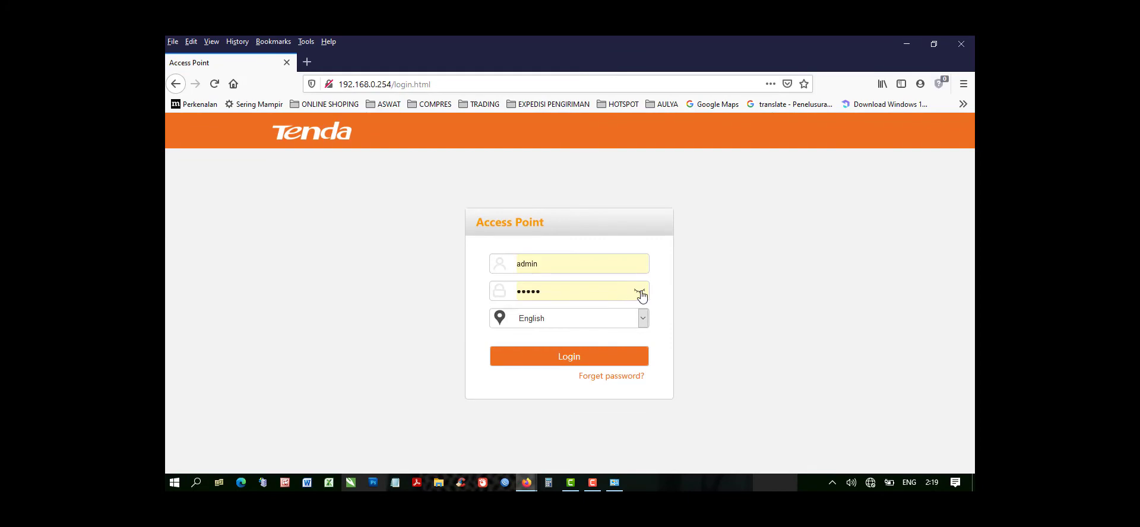
Log in to the access point with the new account password and decline updating the browser's saved login.
left_click_drag(550, 290, 461, 280)
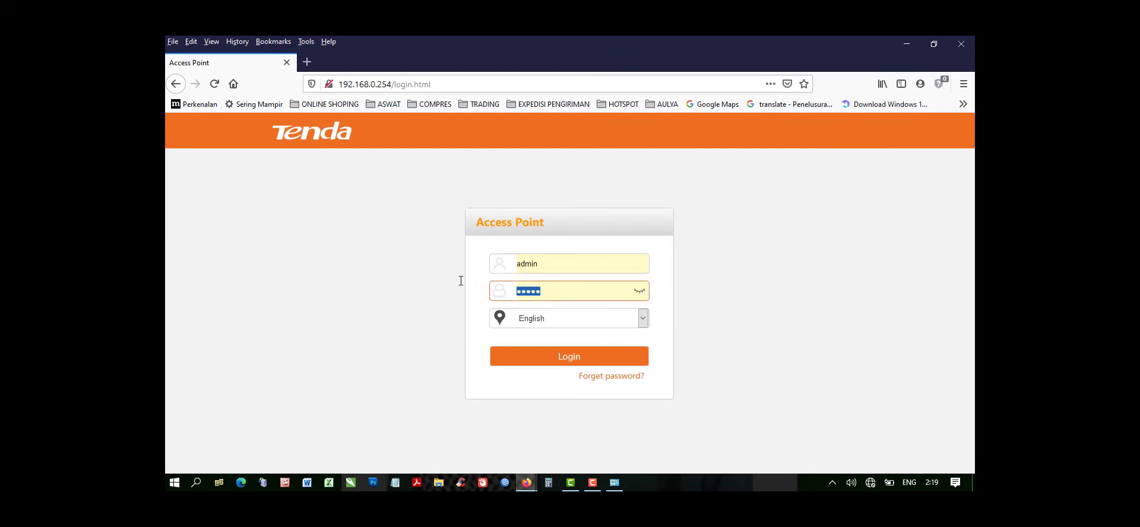
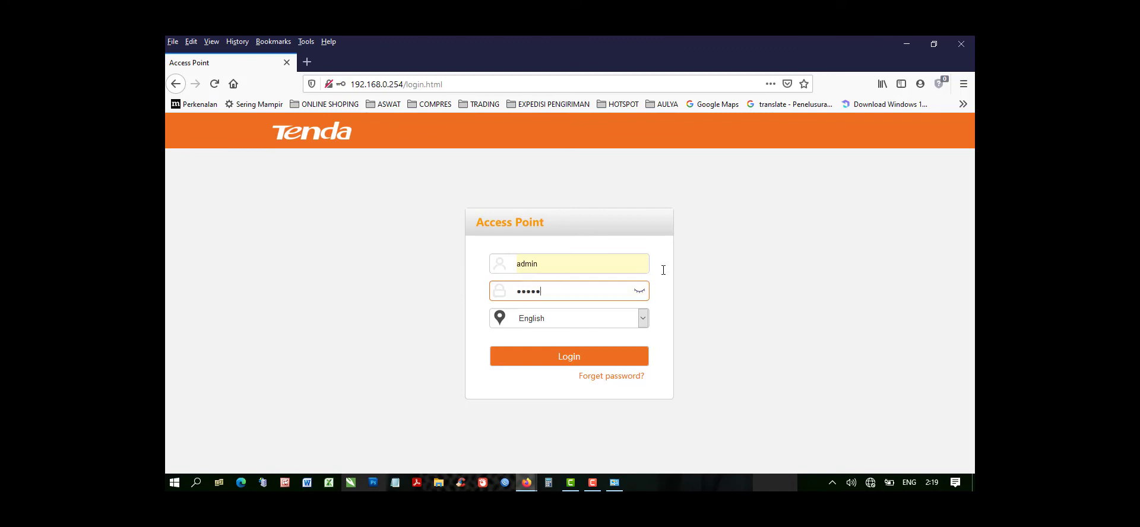
left_click(639, 291)
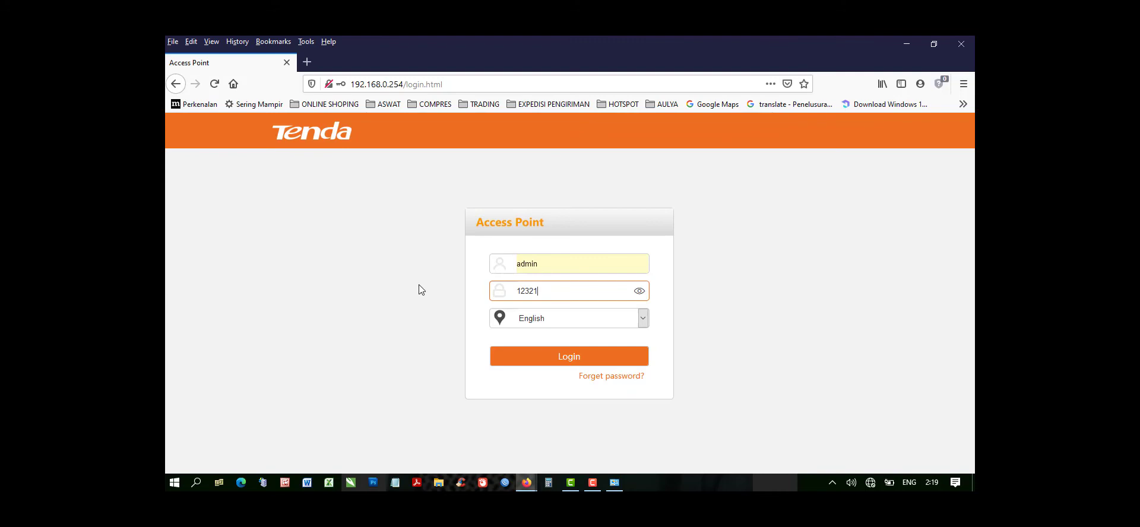
left_click(525, 363)
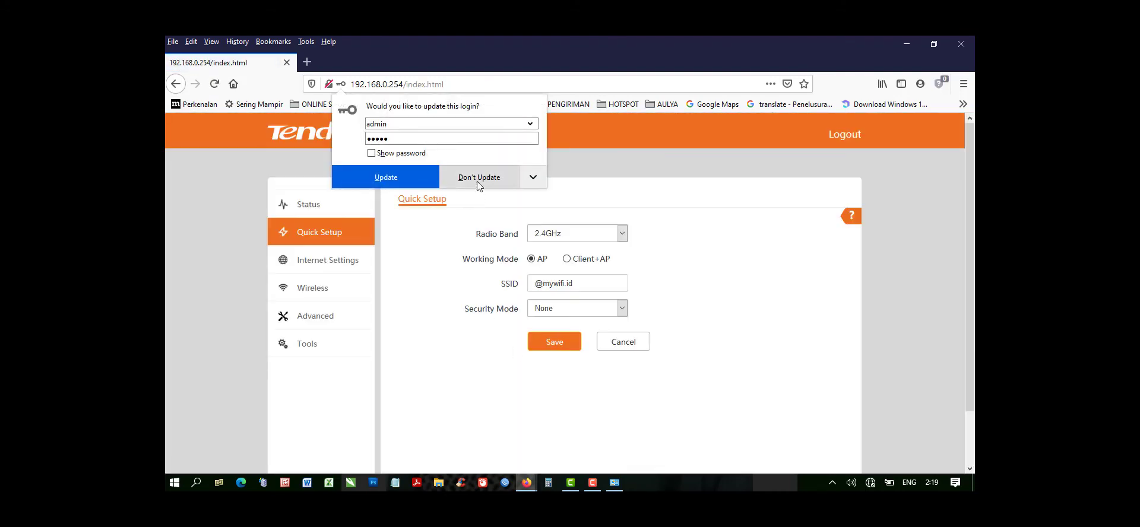
left_click(479, 177)
Examine the Date & Time, System Log, Diagnostic Tool and Uplink Detection pages of the access point's tools.
scroll(310, 301, "down", 1)
left_click(310, 300)
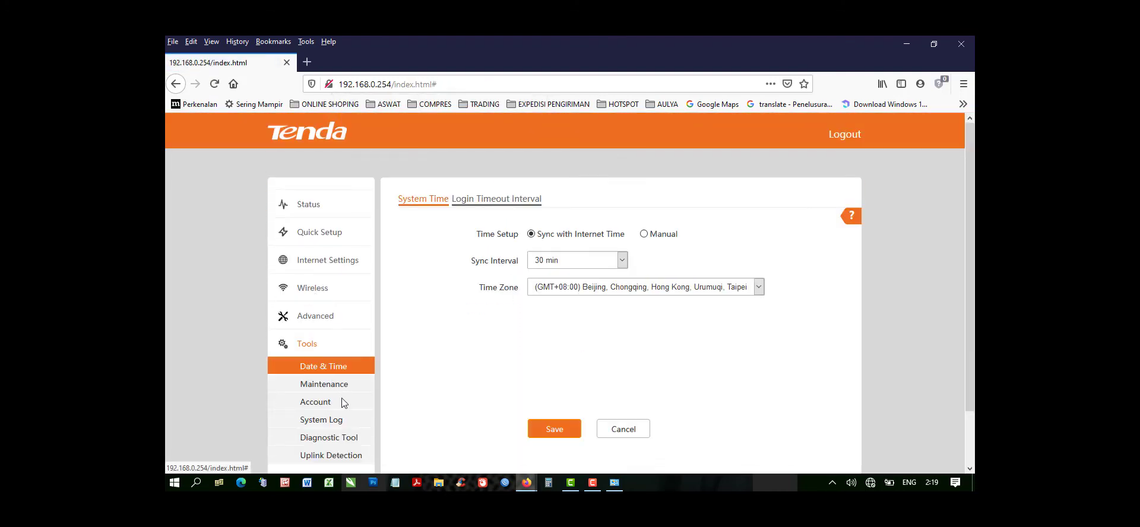
scroll(486, 321, "down", 1)
left_click(311, 363)
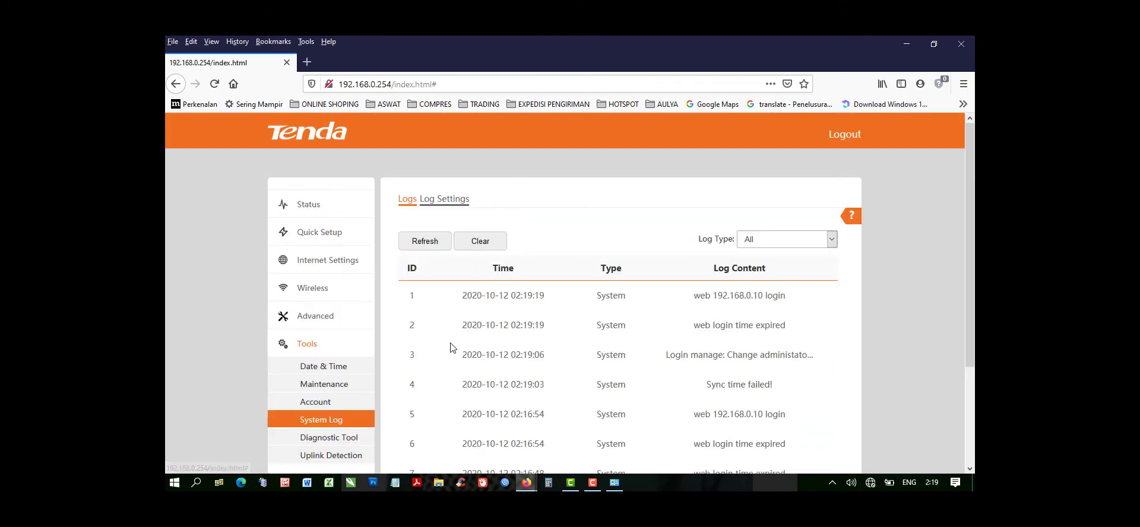
scroll(386, 320, "down", 2)
left_click(333, 310)
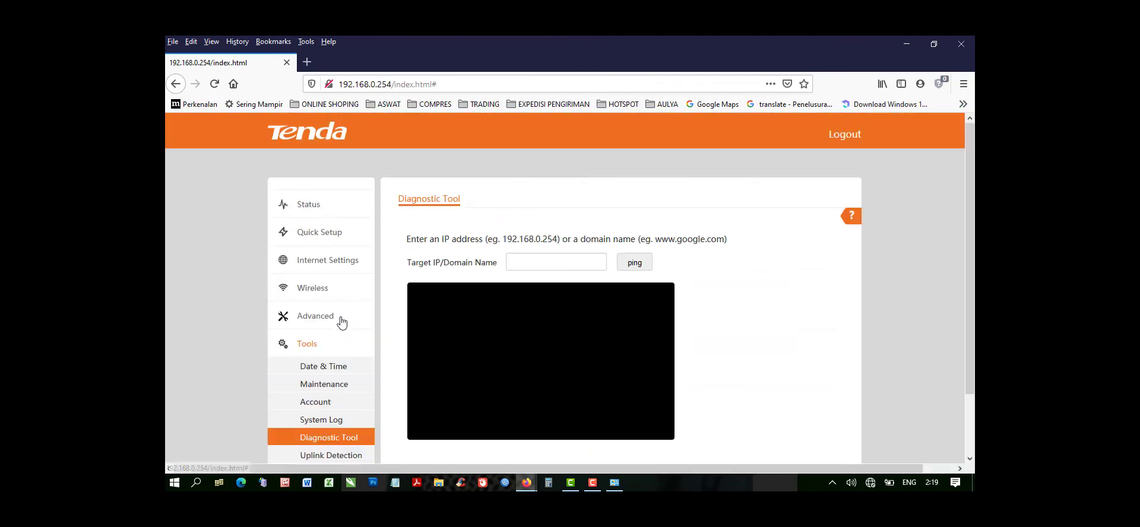
scroll(368, 330, "down", 2)
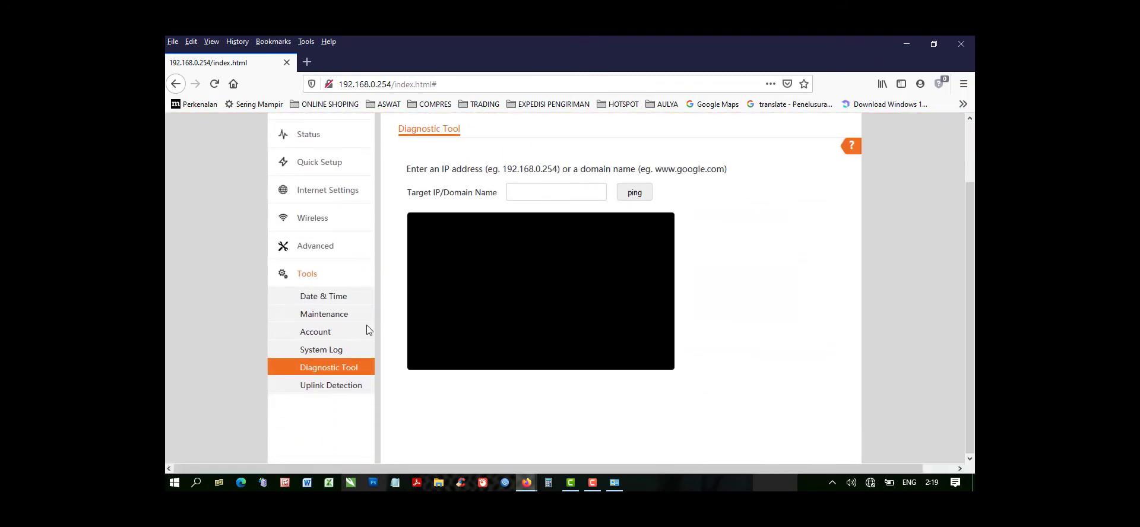
left_click(323, 389)
scroll(457, 338, "down", 2)
scroll(316, 254, "up", 2)
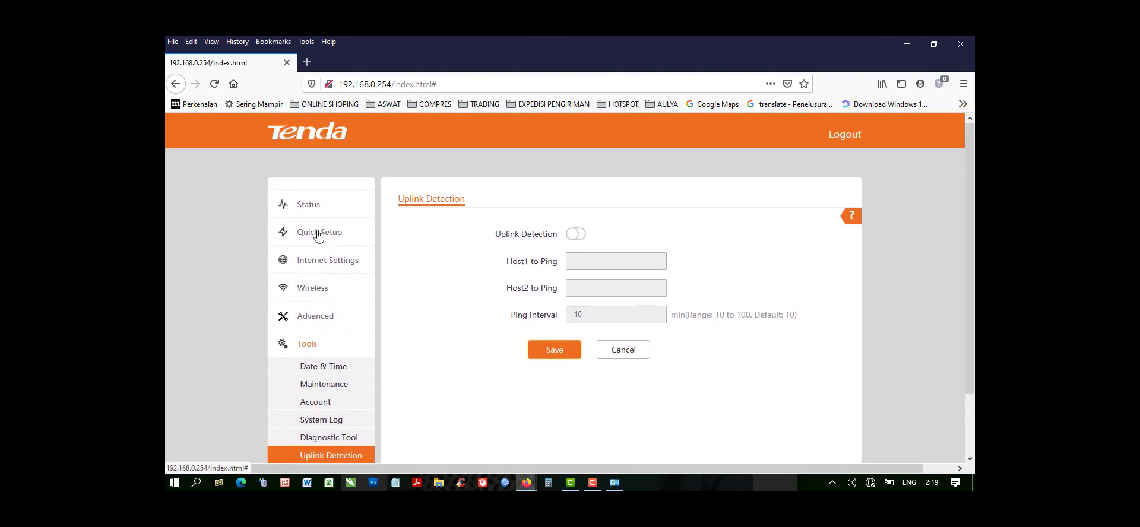
Review the access point's system and LAN port status, and log out of its administration interface.
left_click(319, 232)
left_click(326, 208)
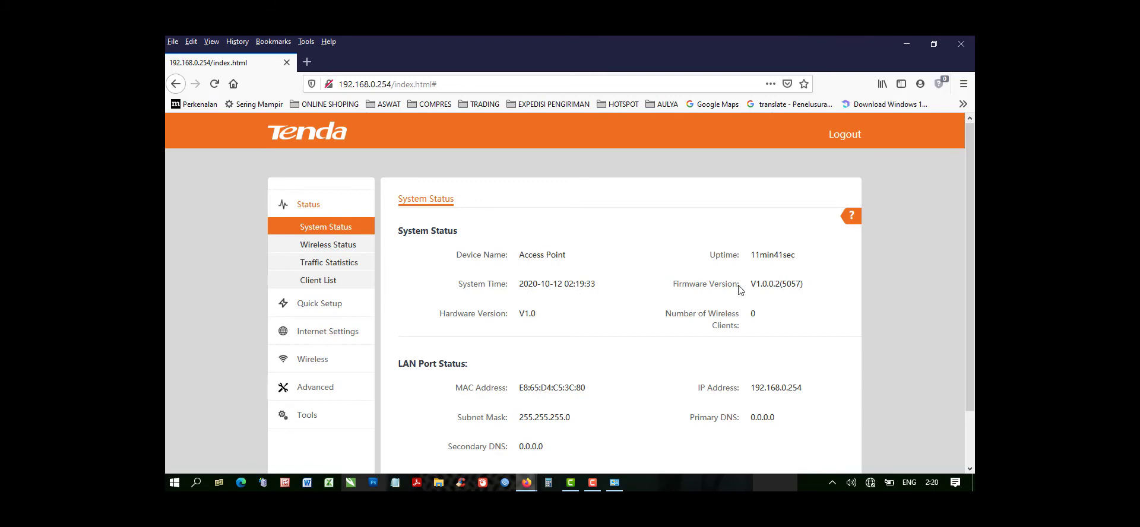
scroll(739, 290, "down", 1)
scroll(690, 348, "up", 1)
left_click(840, 138)
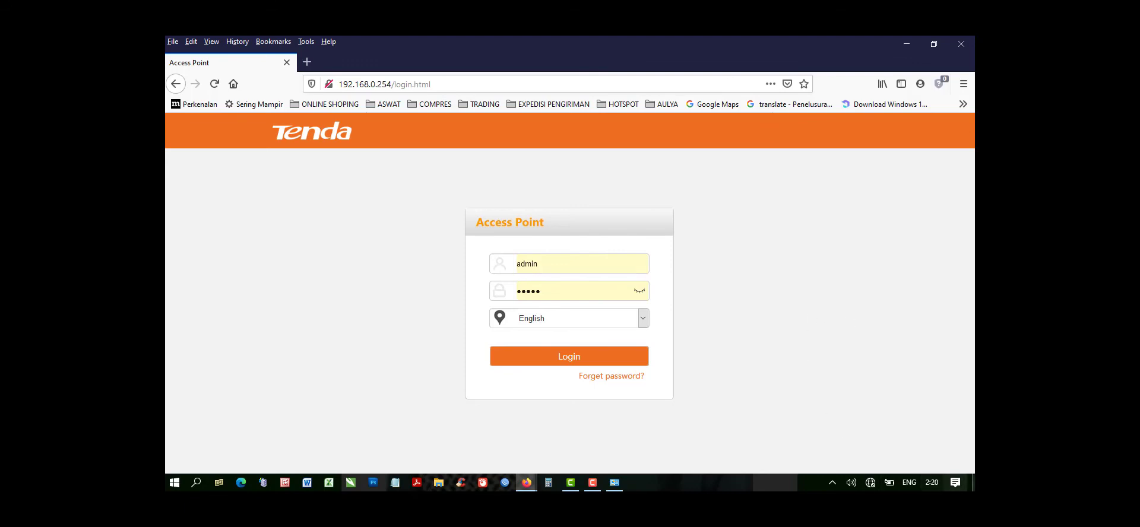
left_click(869, 482)
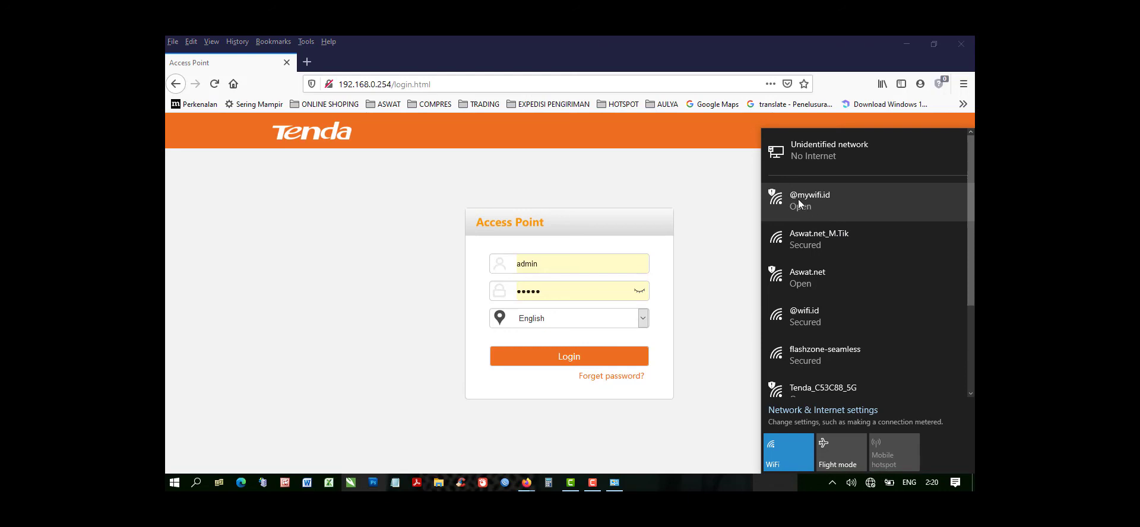
left_click(797, 198)
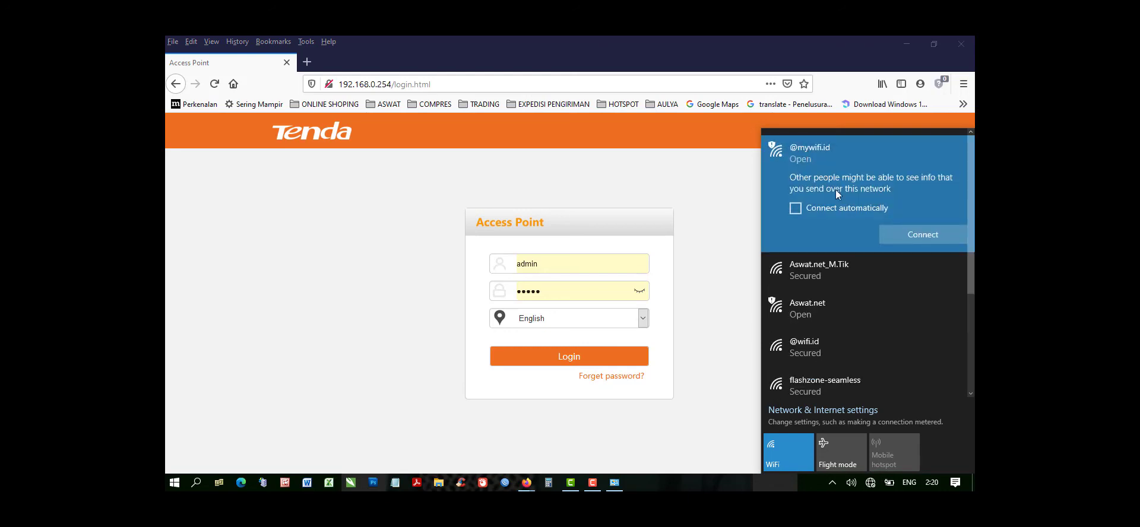
left_click(907, 235)
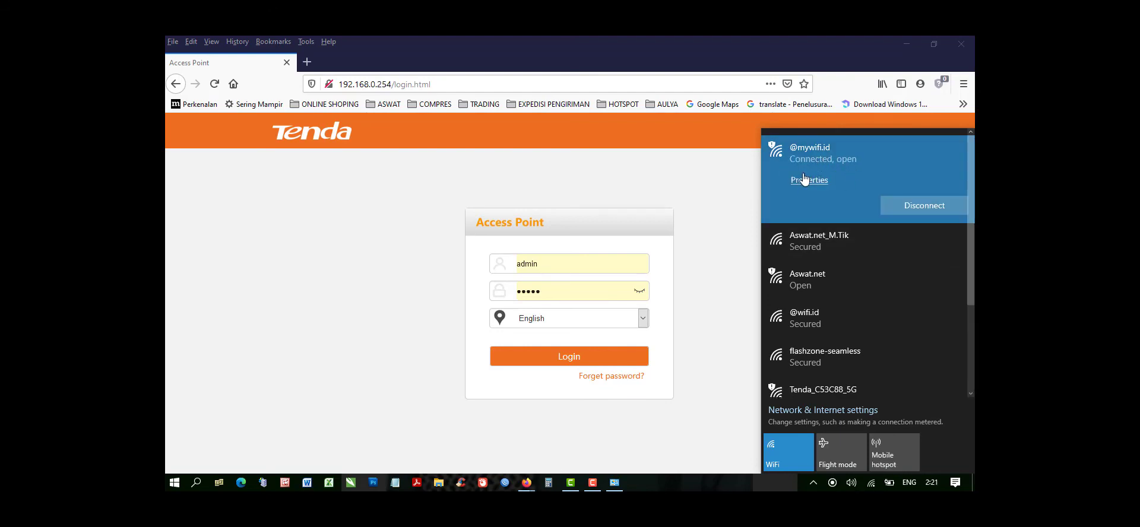
left_click(307, 61)
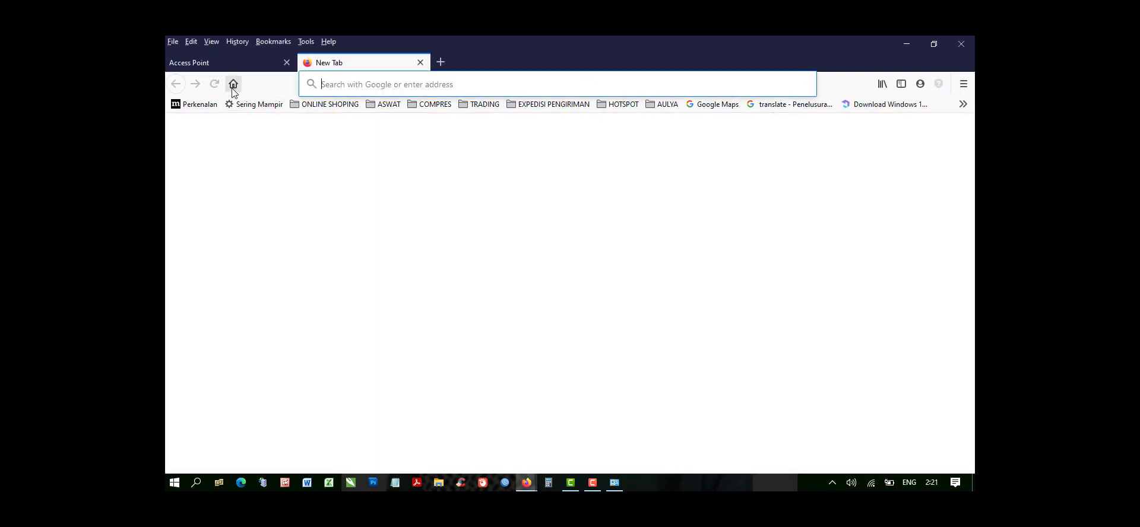
left_click(233, 84)
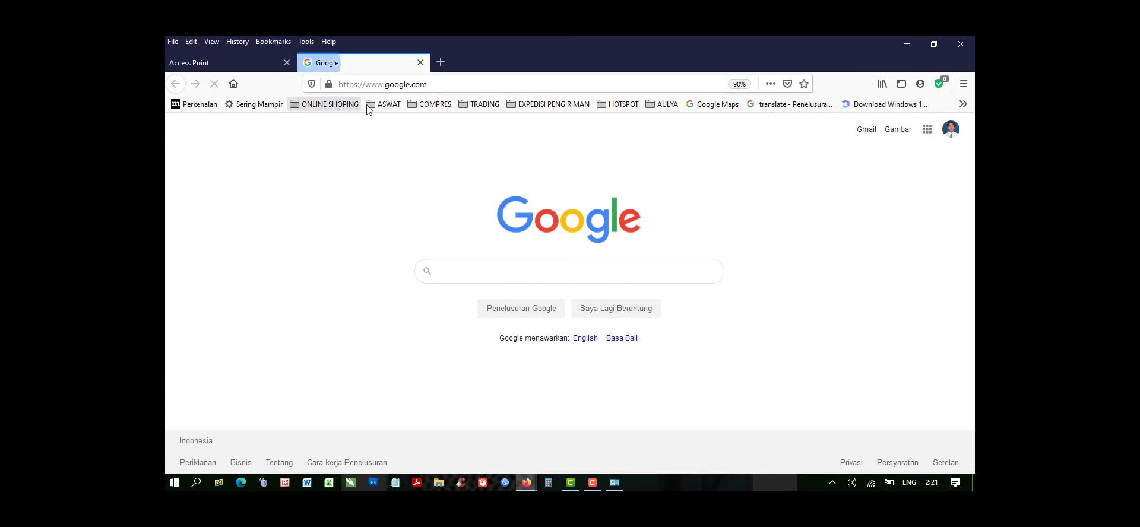
left_click(386, 104)
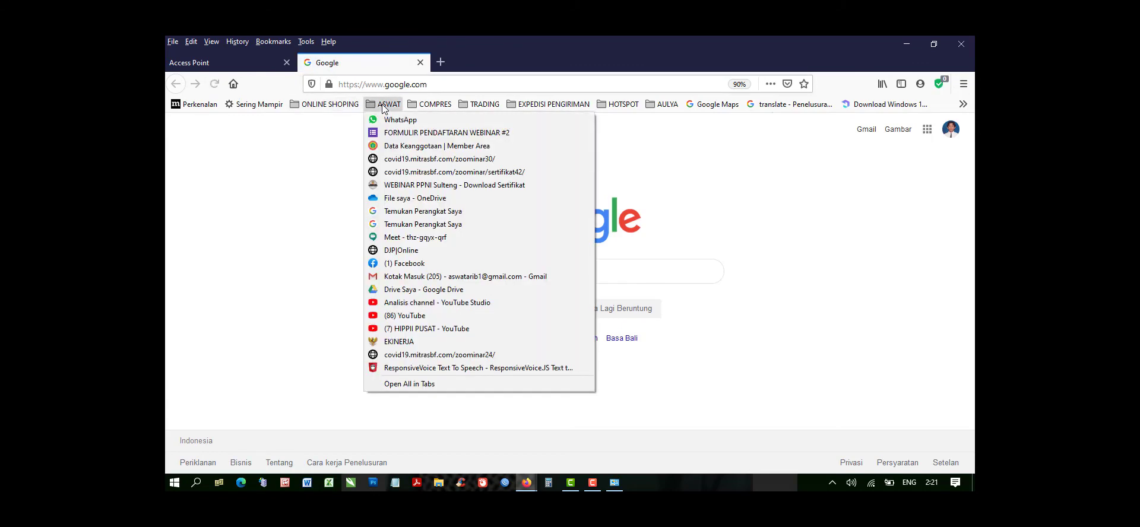
left_click(407, 303)
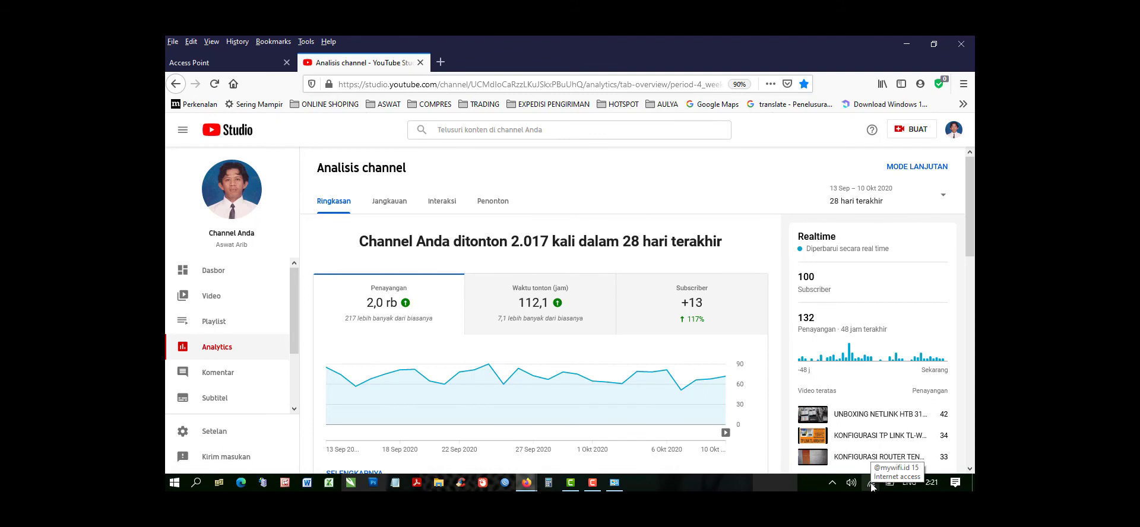
left_click(871, 487)
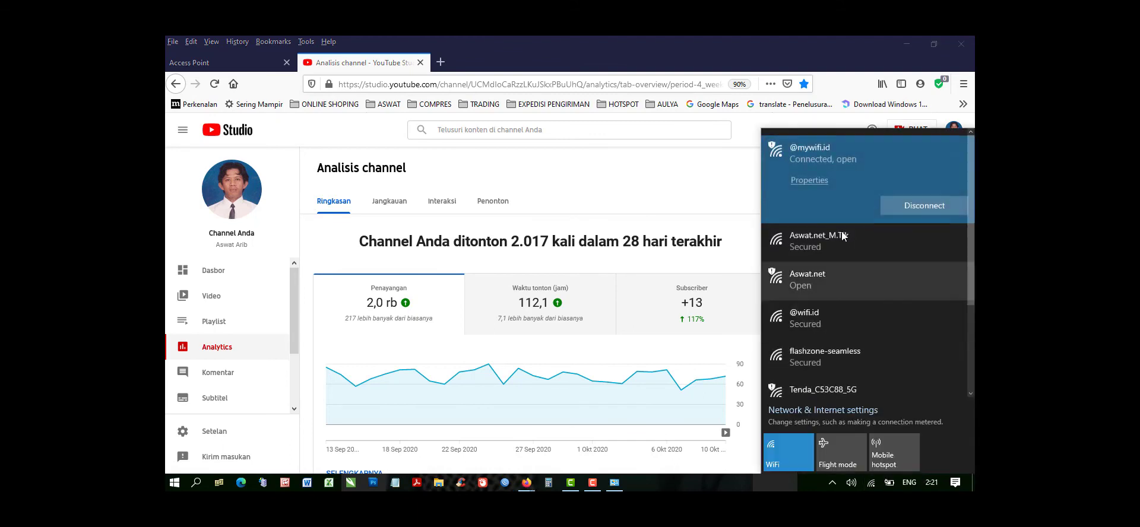
left_click(870, 482)
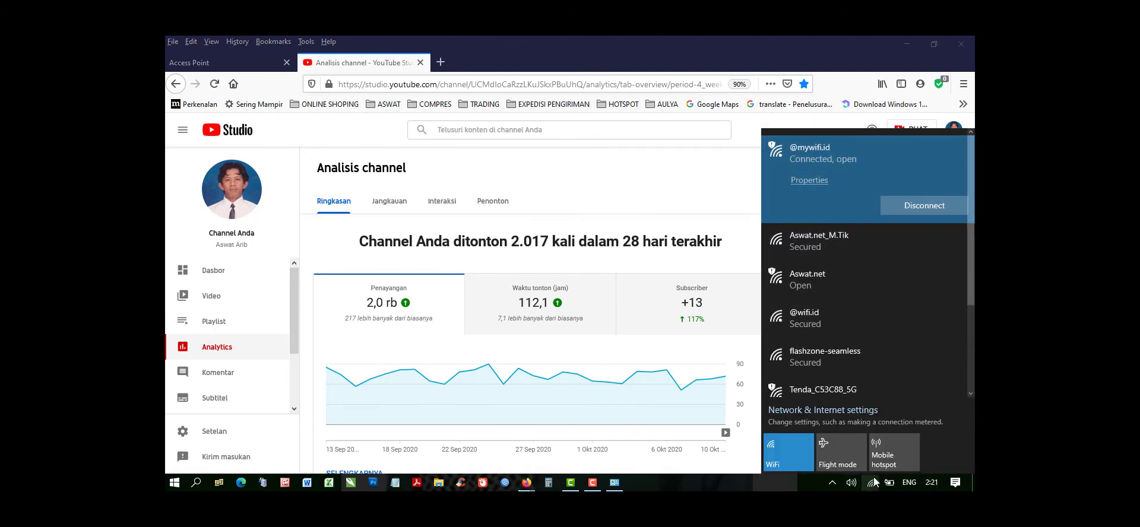